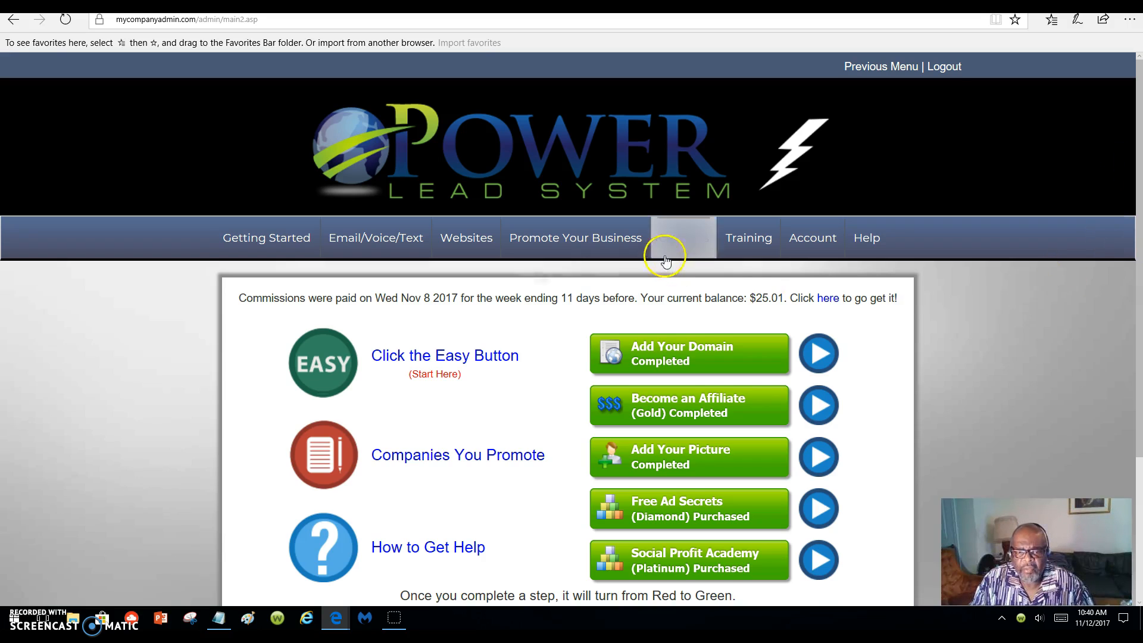
mouse_move(672, 253)
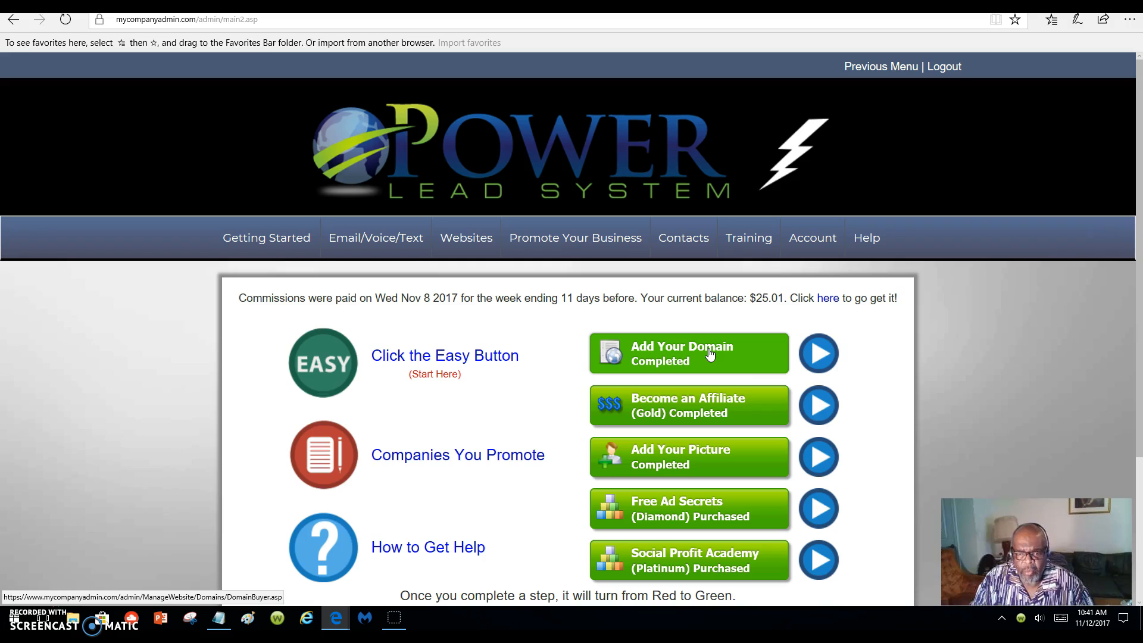
click(737, 414)
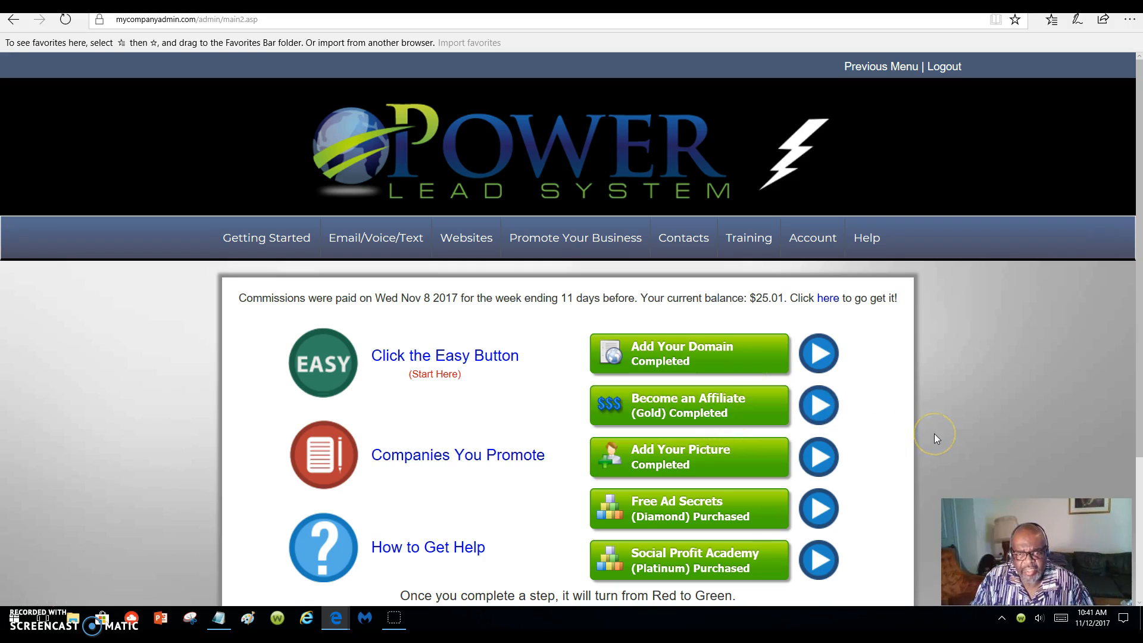
click(1139, 401)
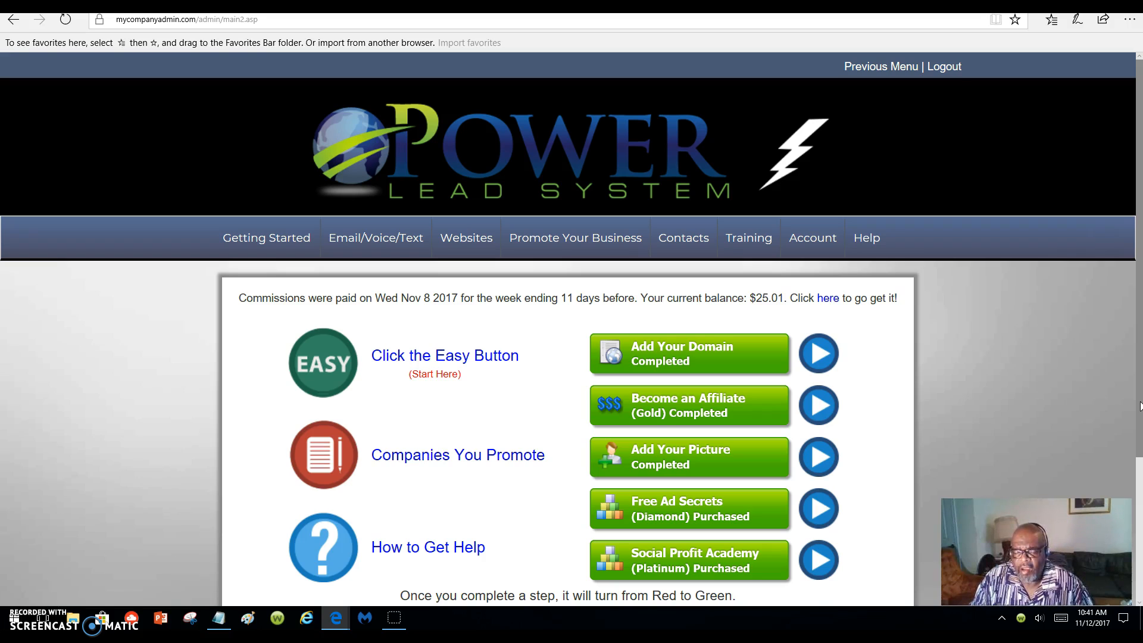
click(1141, 416)
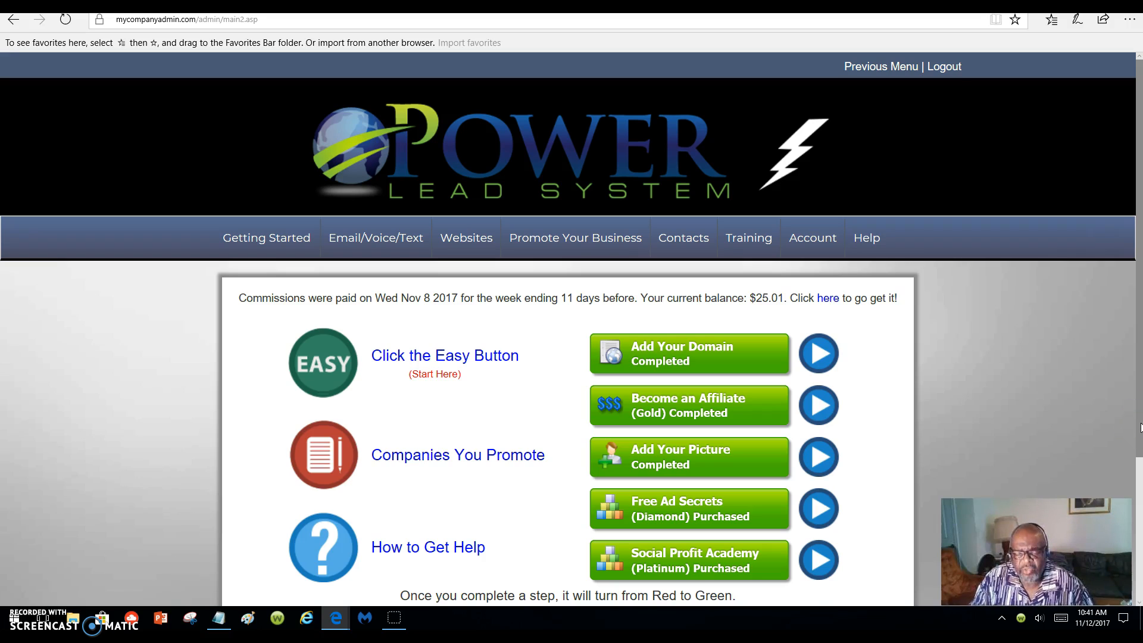
click(1141, 425)
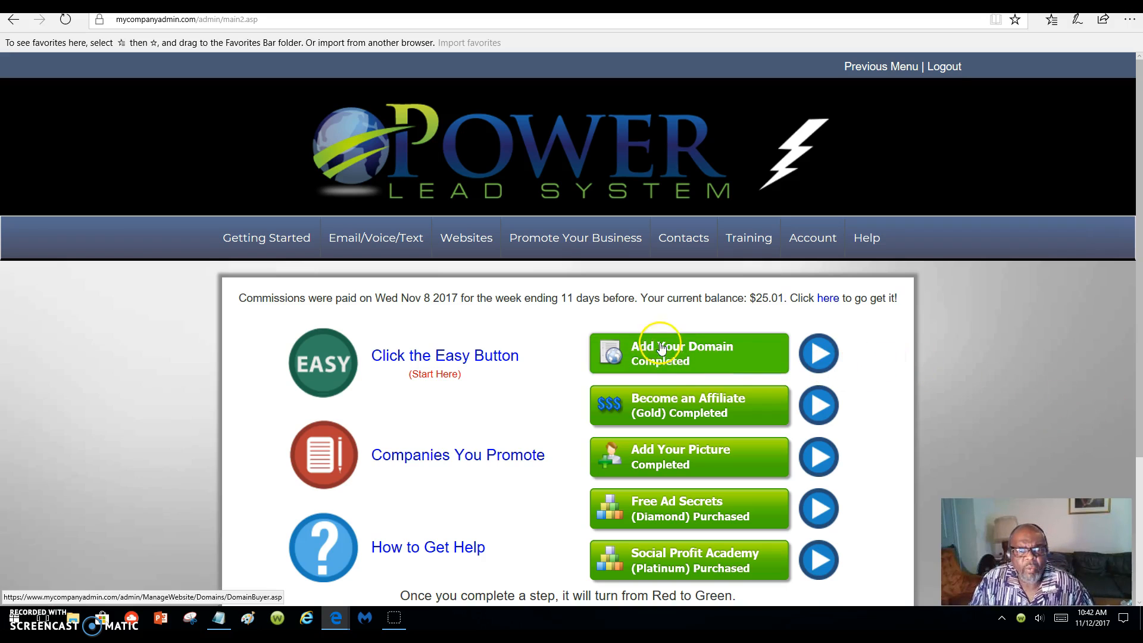
Open the sub-domain management page and bring up the form for creating a new sub-domain
mouse_move(509, 256)
mouse_move(470, 241)
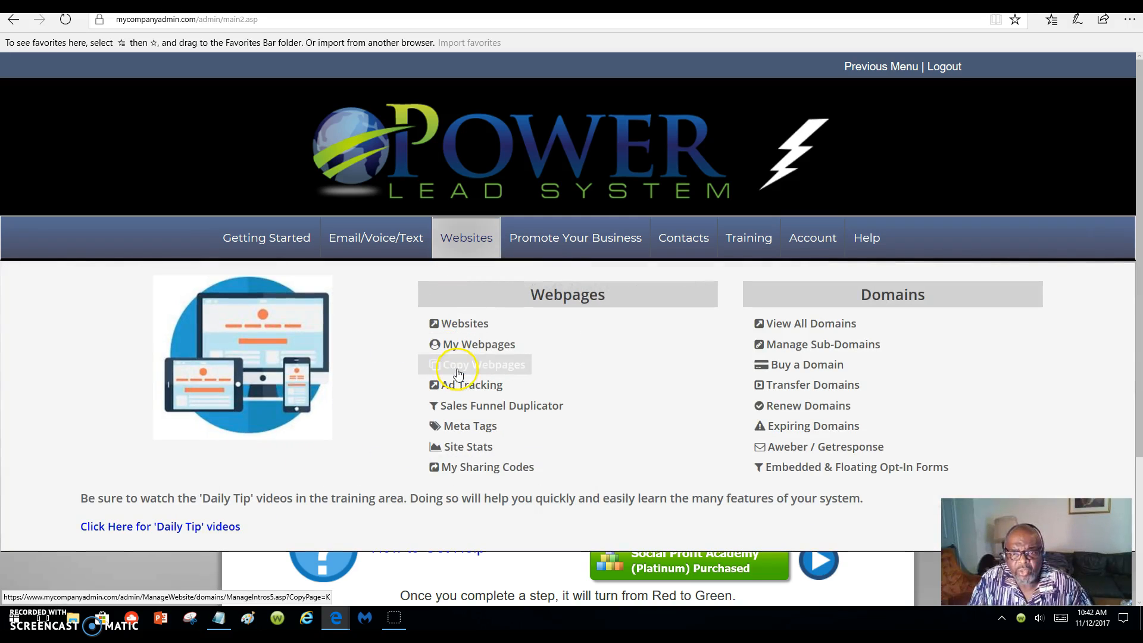
click(822, 353)
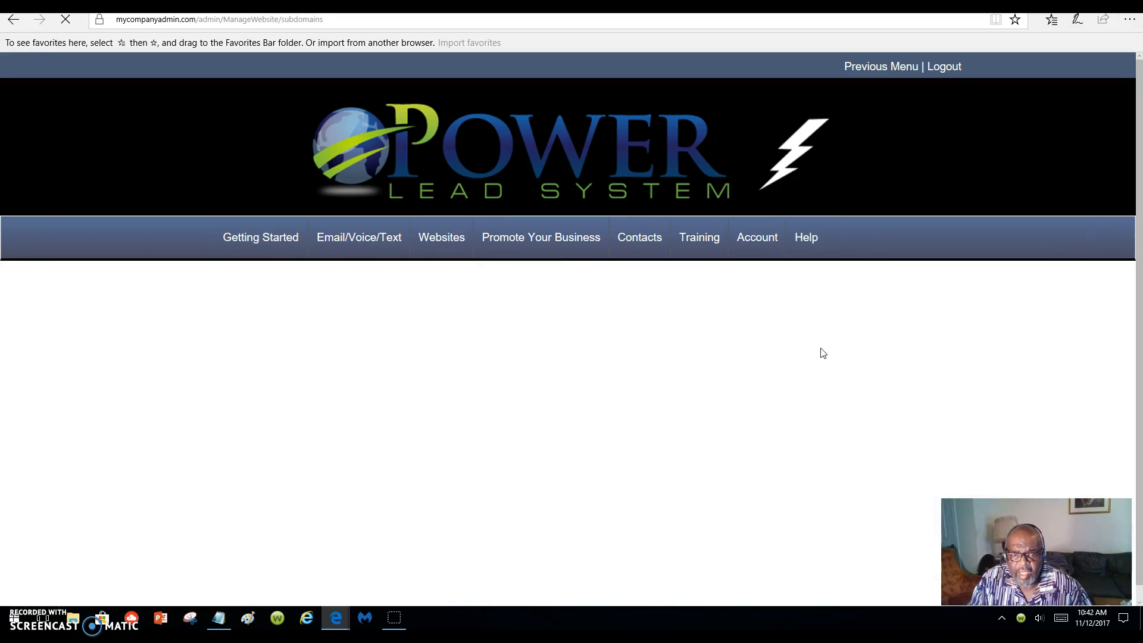
scroll(785, 391, down, 3)
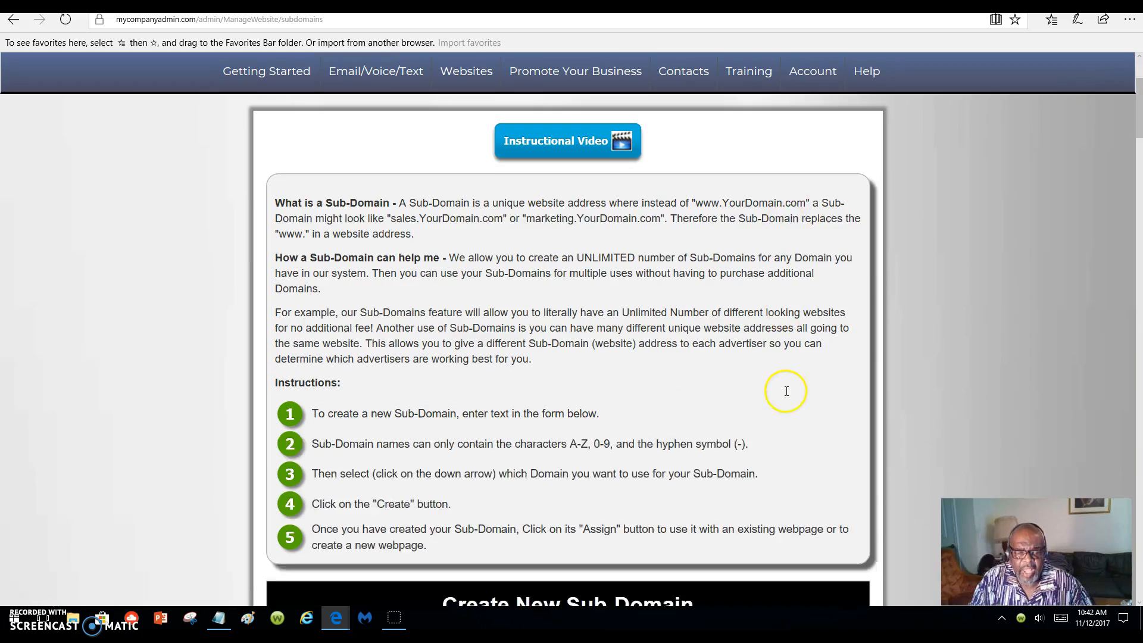
scroll(786, 391, down, 3)
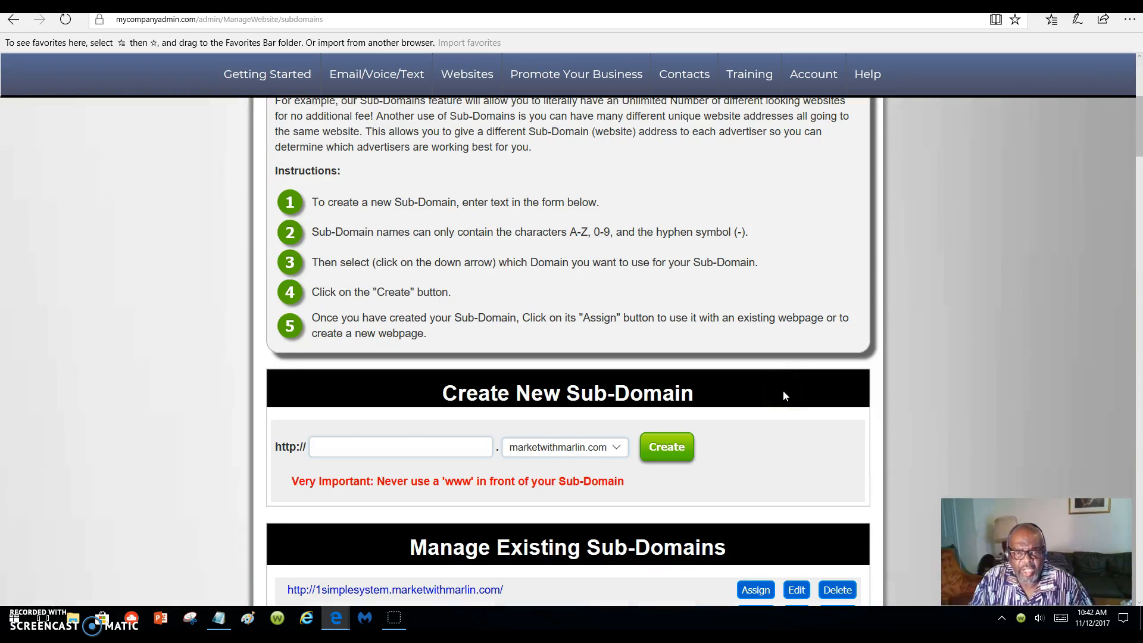
scroll(784, 396, up, 1)
scroll(784, 396, down, 3)
Create a sub-domain whose name is the owner's first name followed by "stodaytraining", keeping the preselected domain
click(409, 363)
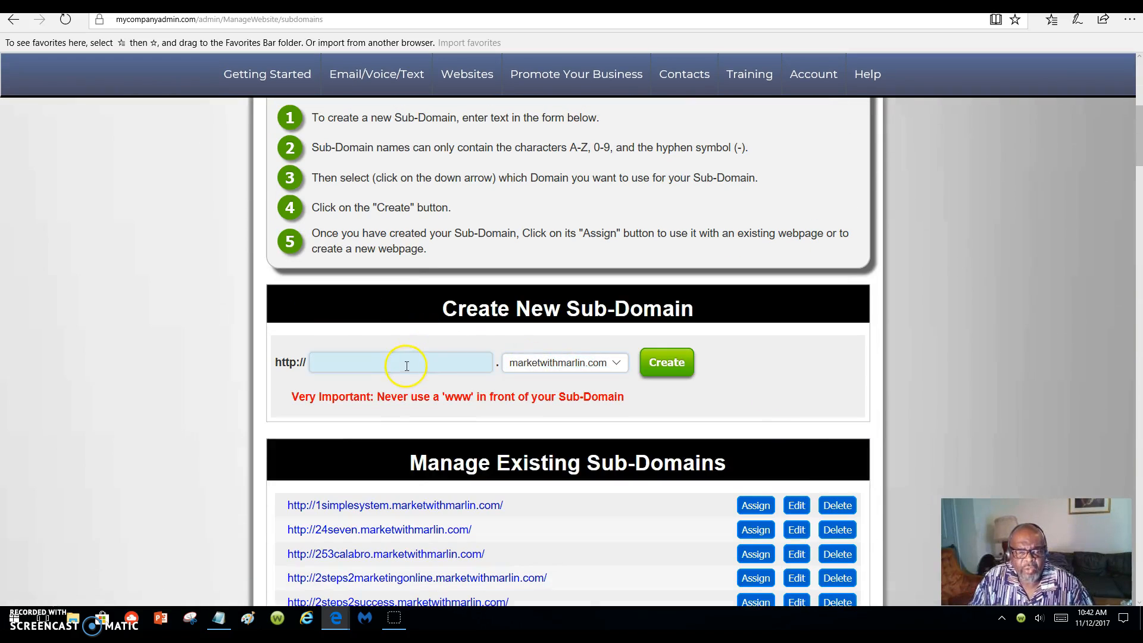
click(510, 366)
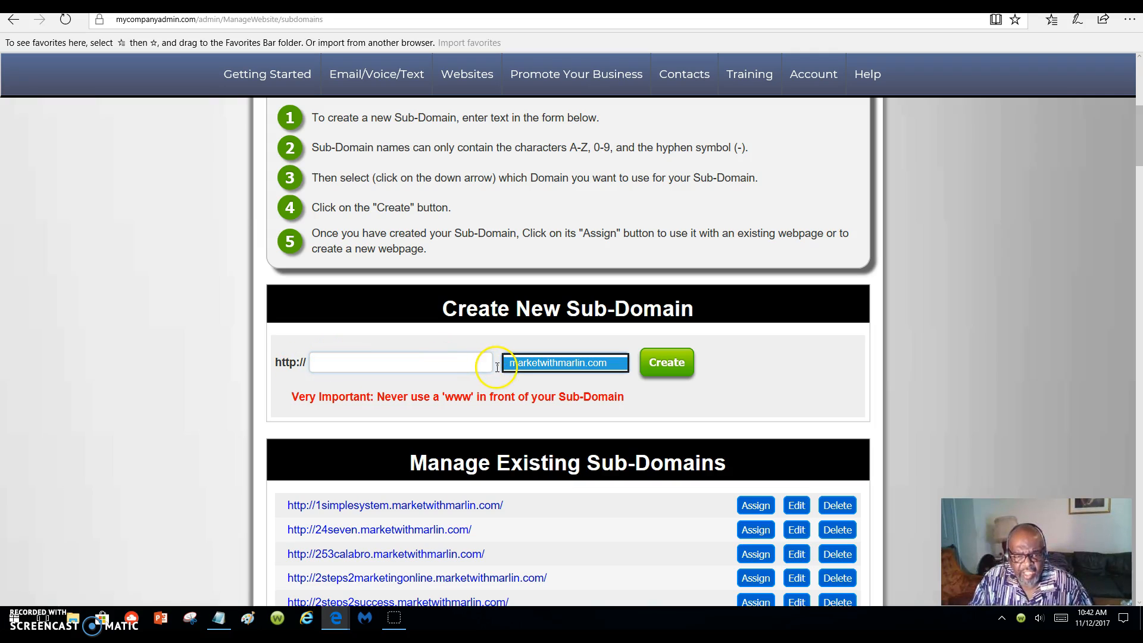
click(408, 365)
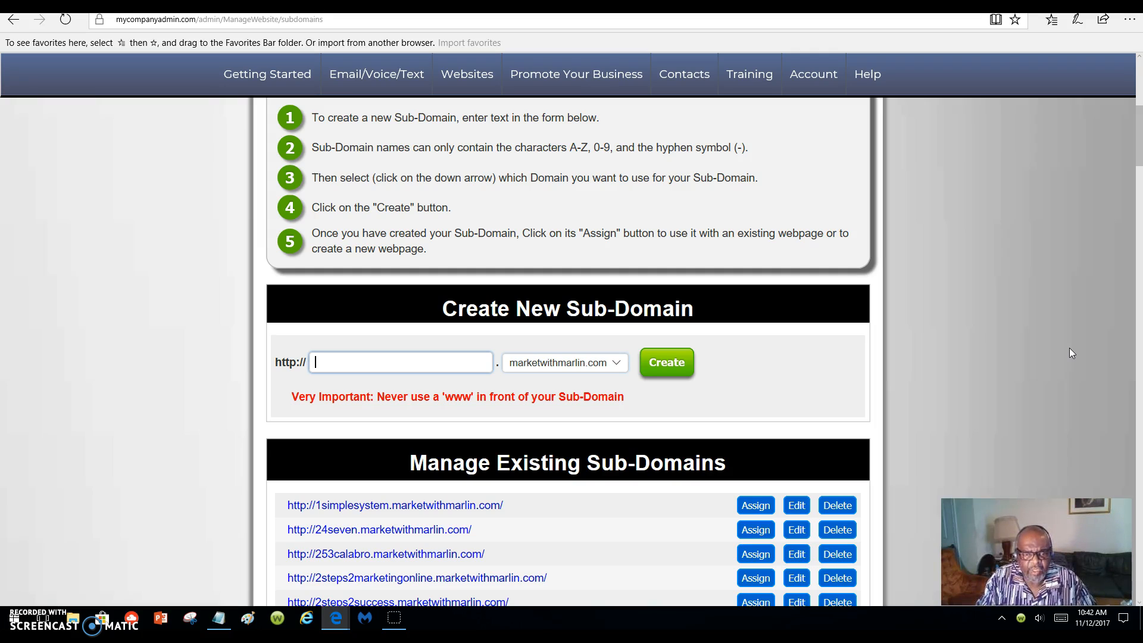
text(marlin)
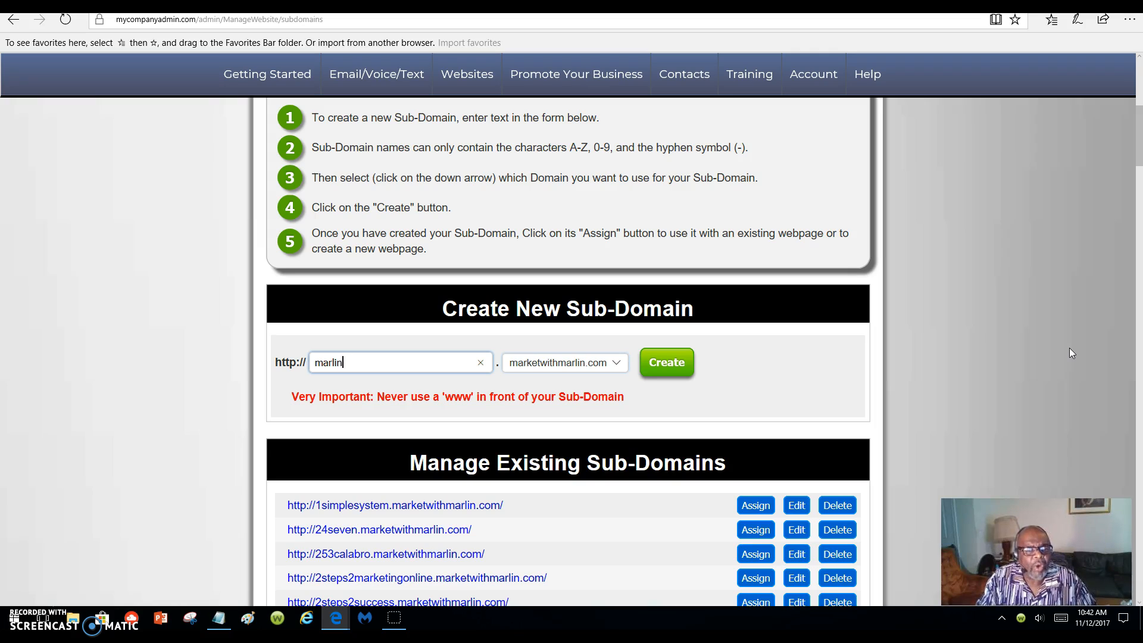
text(s)
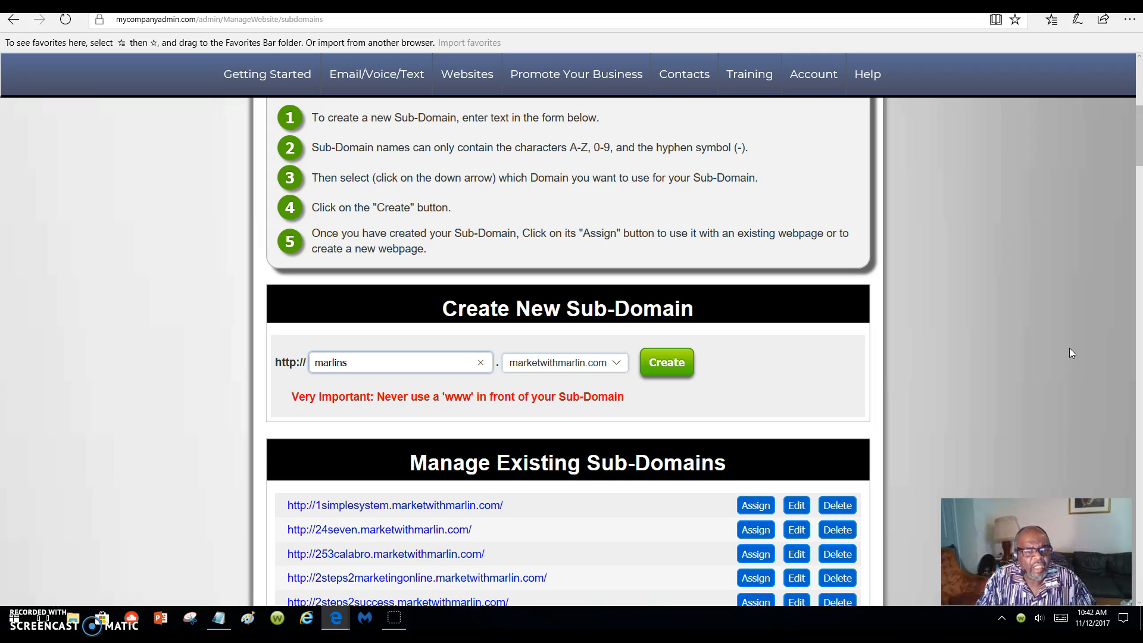
text(todaytraining)
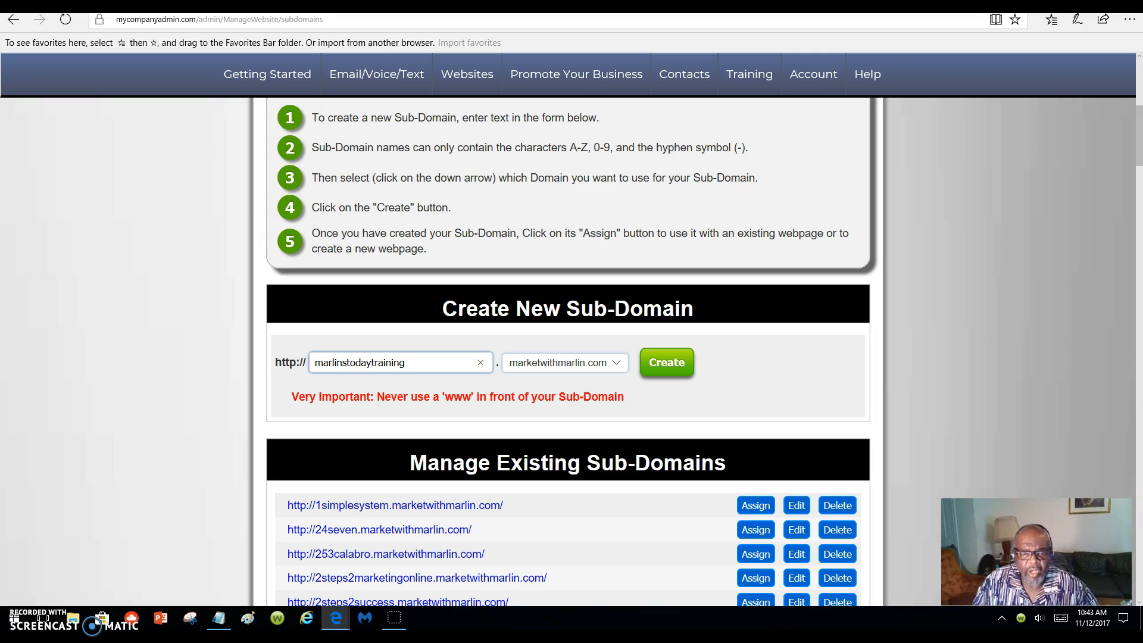
click(657, 361)
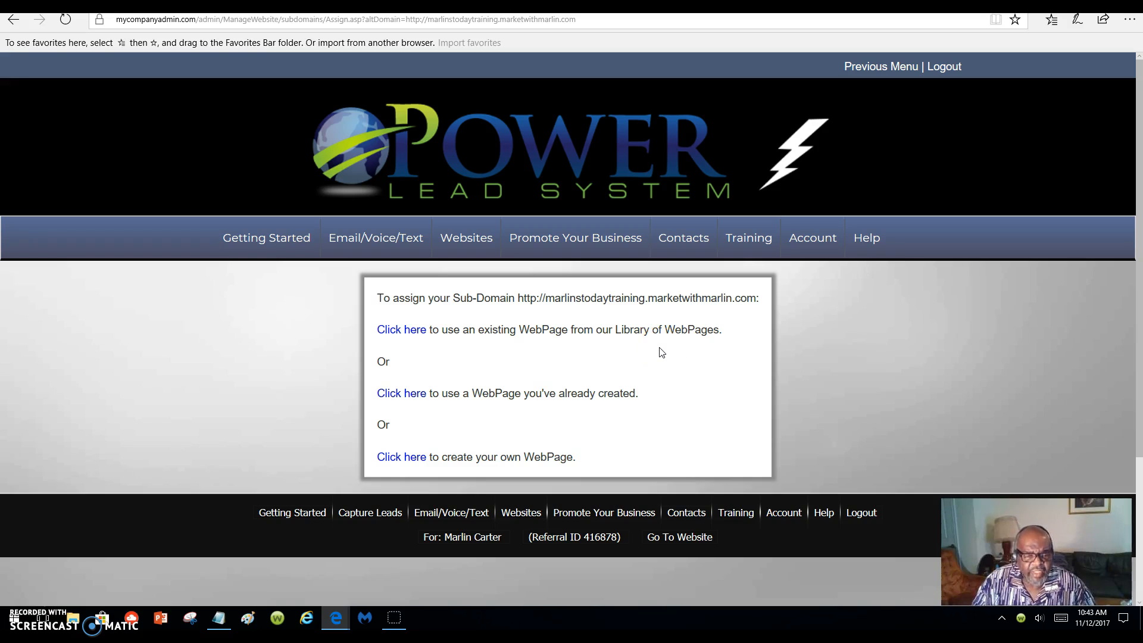
Choose a library webpage for the new sub-domain, keep the prospect option, and open the page for making an editable copy
click(410, 335)
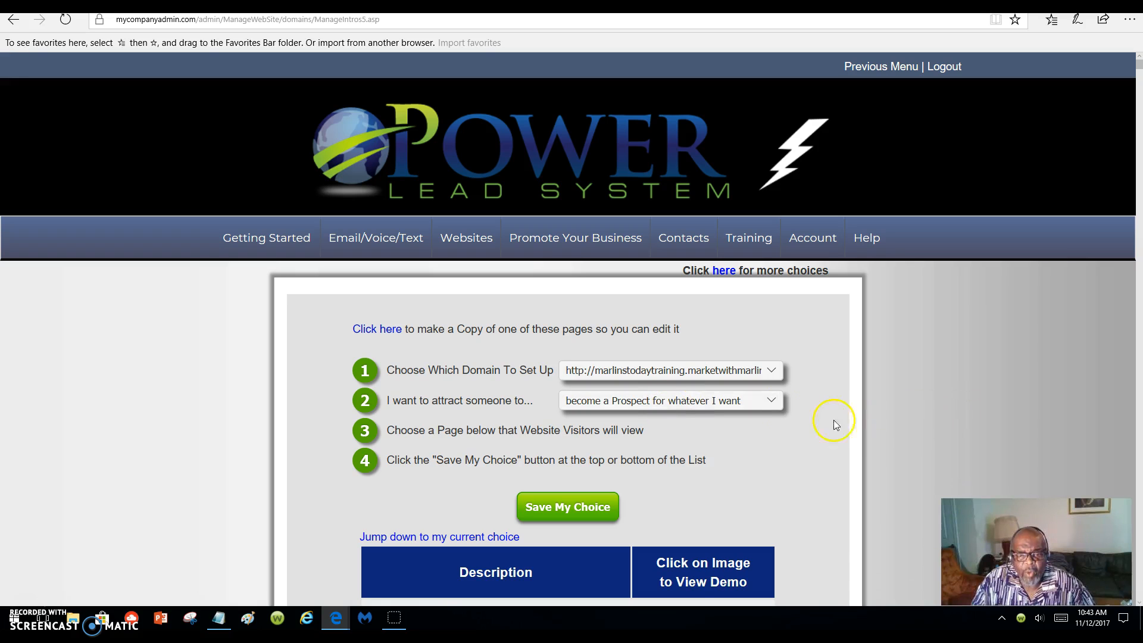
click(773, 399)
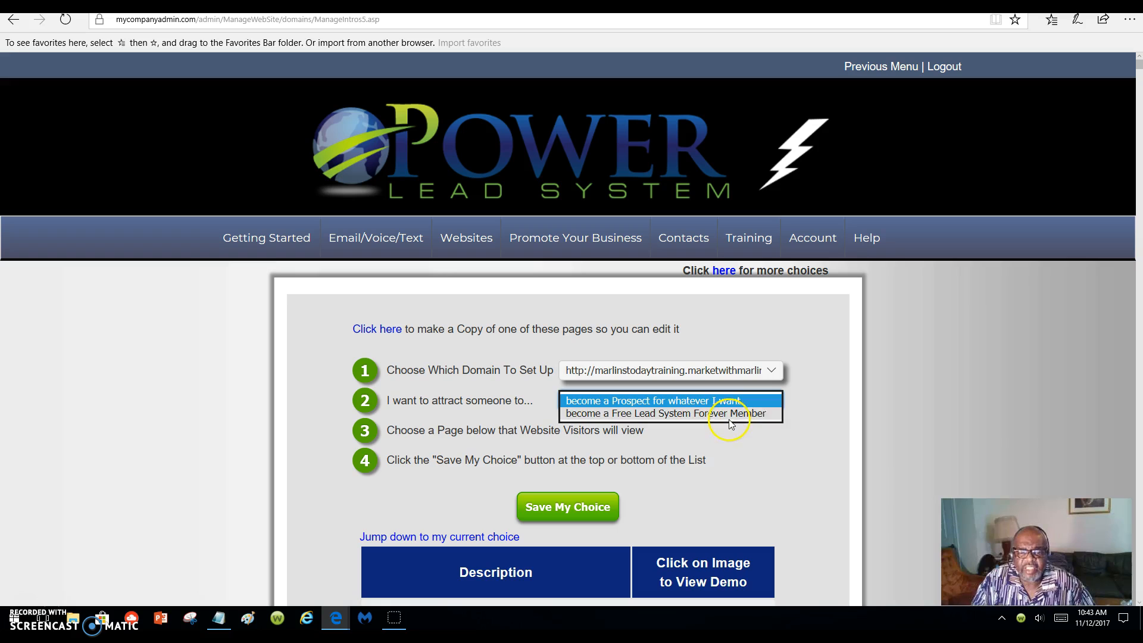
click(789, 487)
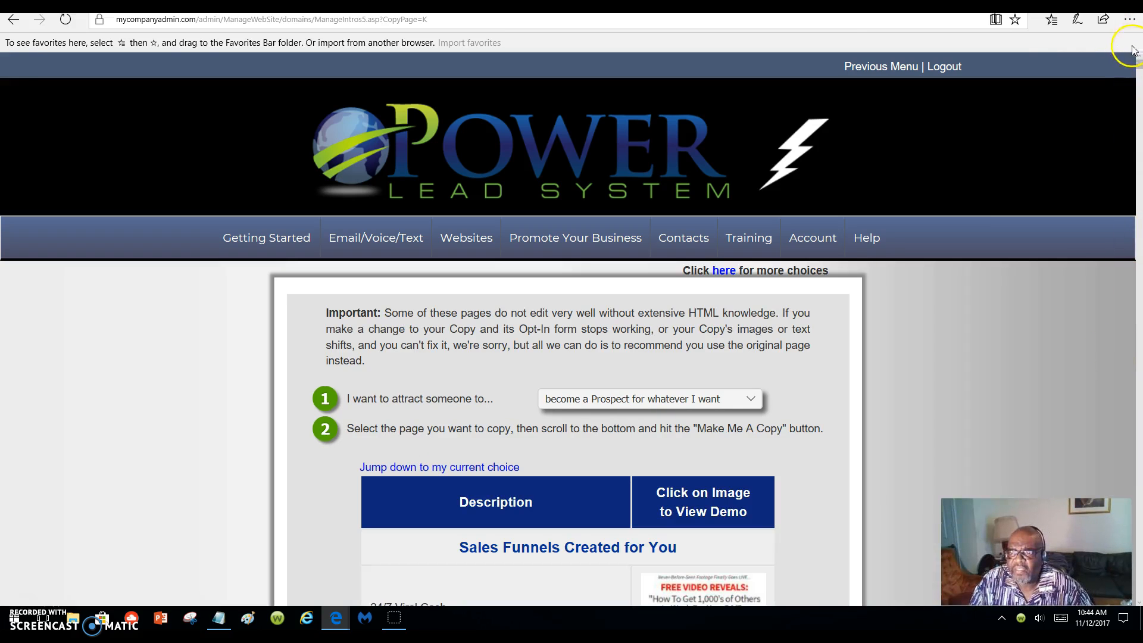
Preview the PLS: Lead Capture #03 demo and make a copy of the email-only PLS: Lead Capture #04 page
scroll(1138, 85, down, 15)
drag(1138, 81, 1138, 267)
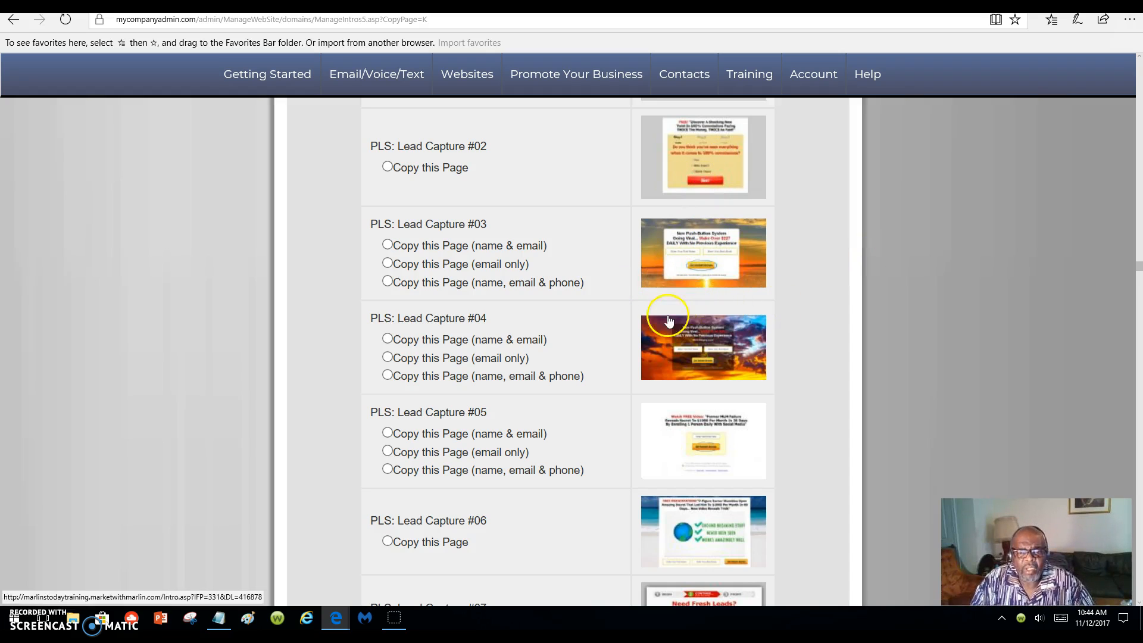
click(715, 254)
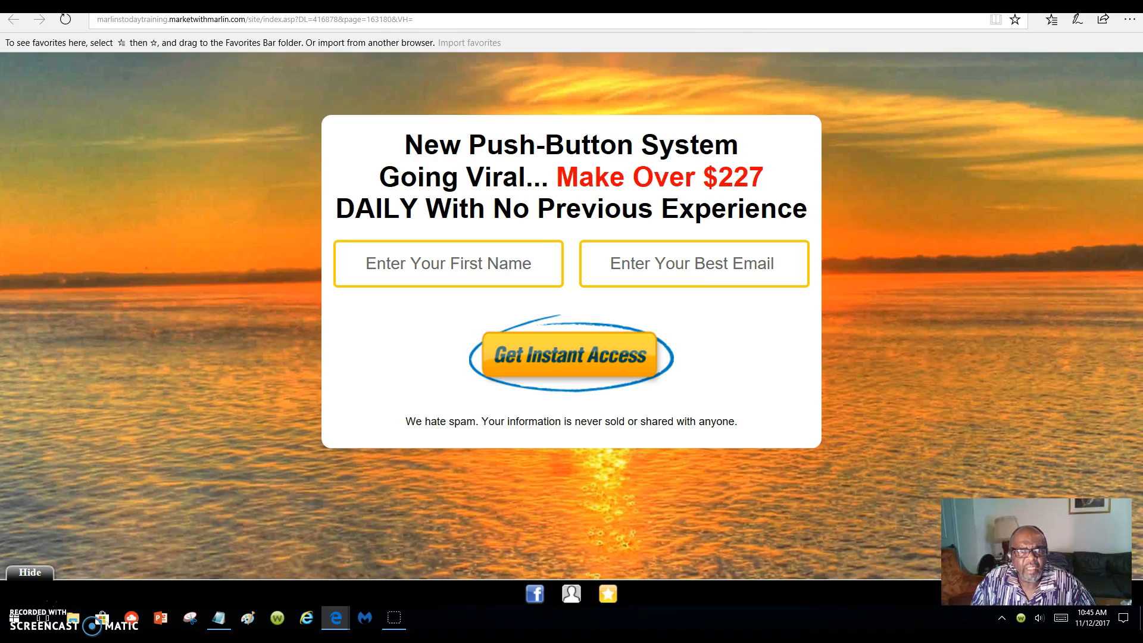
click(539, 6)
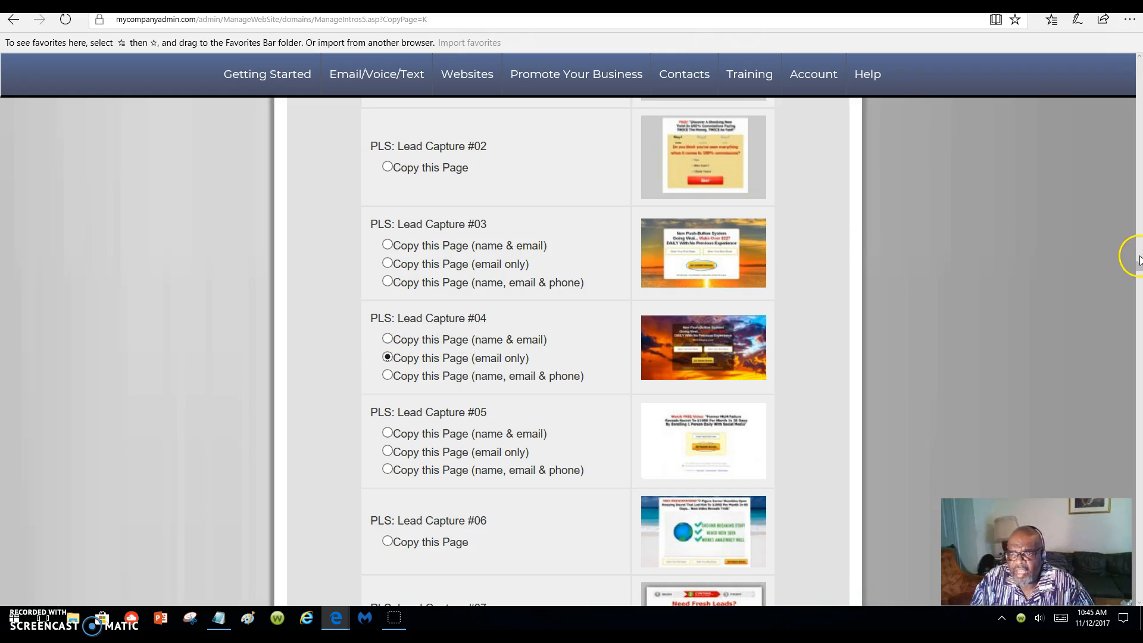
drag(1139, 262, 1138, 595)
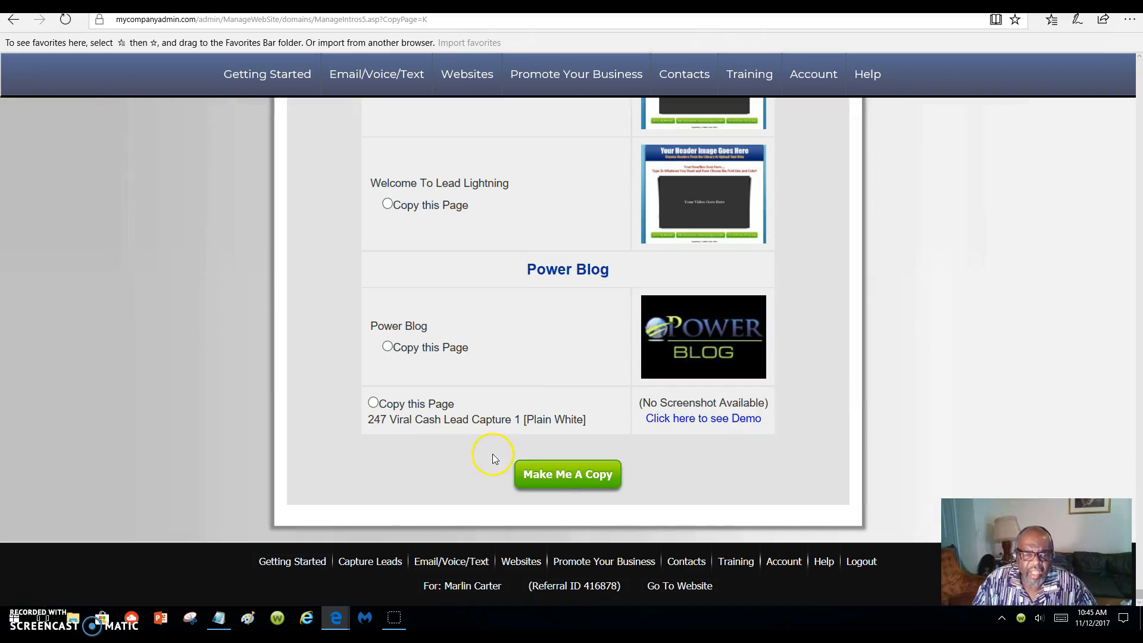
click(570, 480)
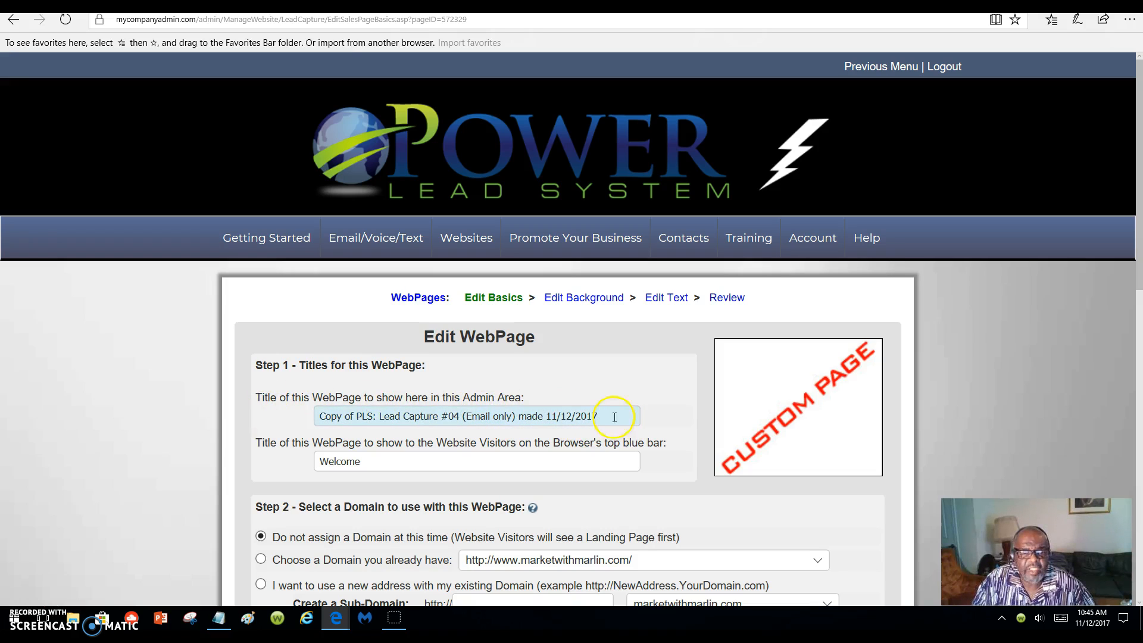
Set the admin title to the owner's first name plus "s Today Training" and the visitor title to "todays capture page training"
drag(613, 415, 258, 413)
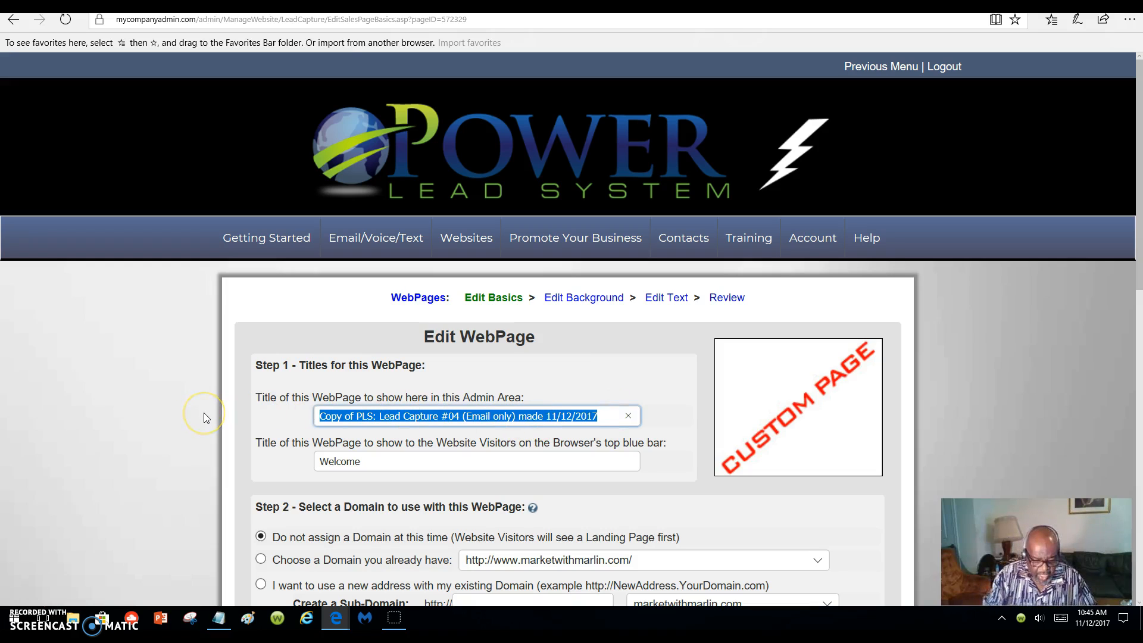
text(Marl)
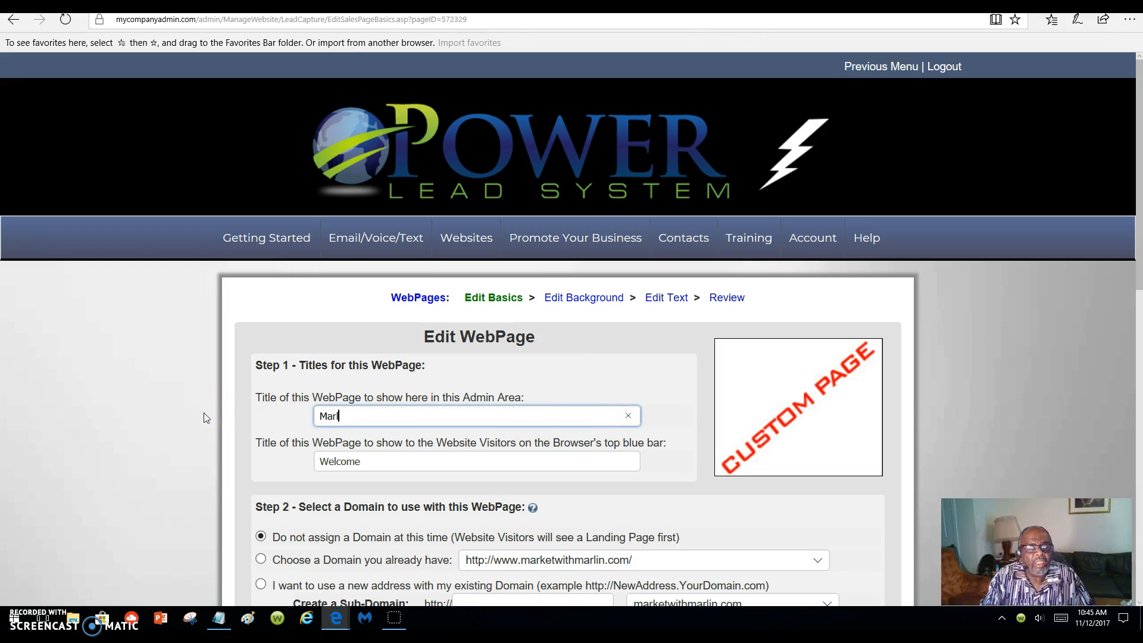
text(ins Tr)
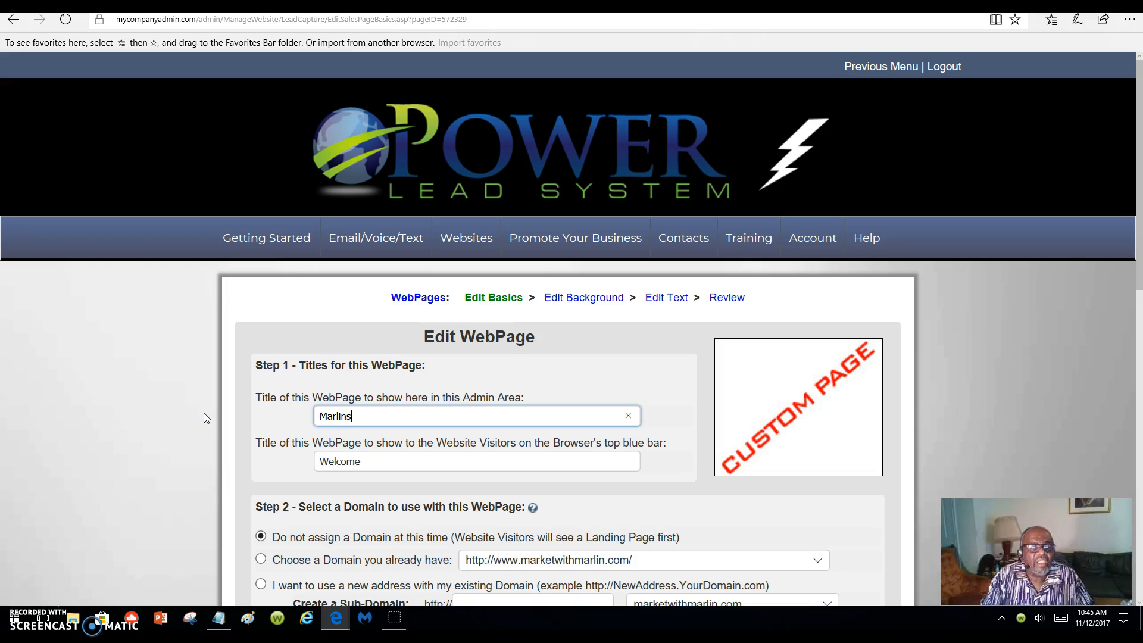
key(BackSpace)
text(ra)
key(BackSpace)
key(BackSpace)
text(oday)
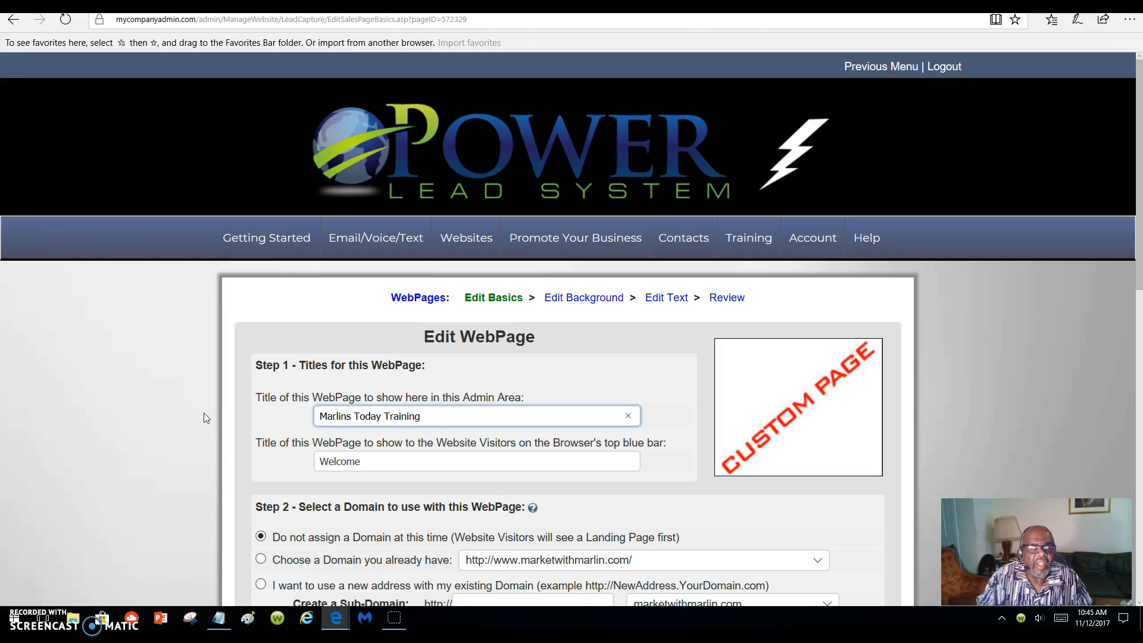
text( Training)
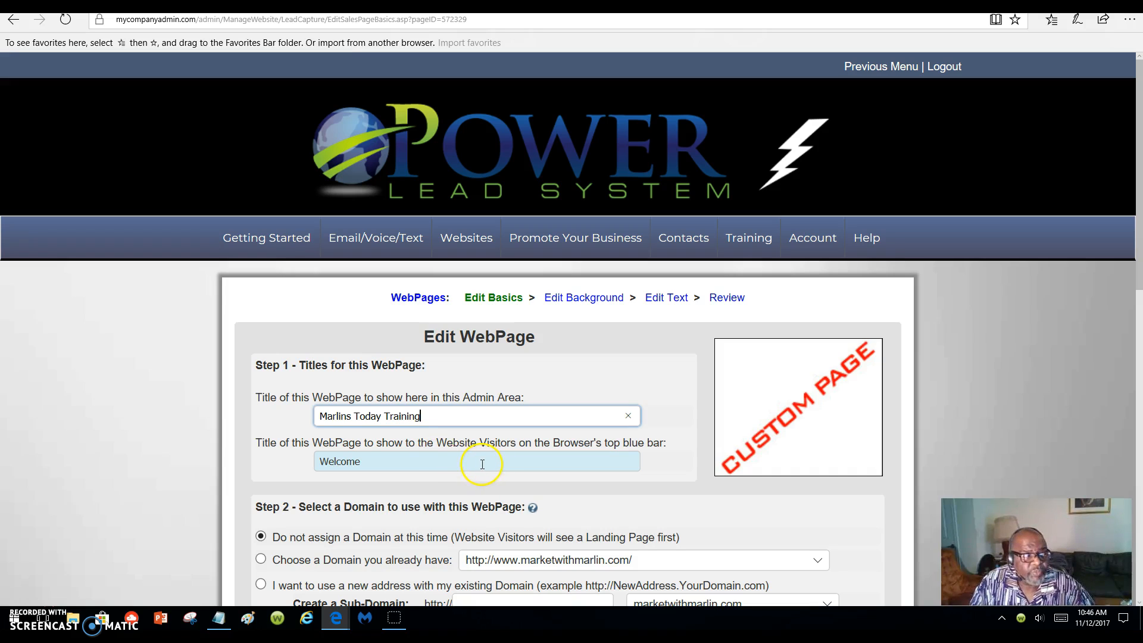
drag(416, 467, 245, 466)
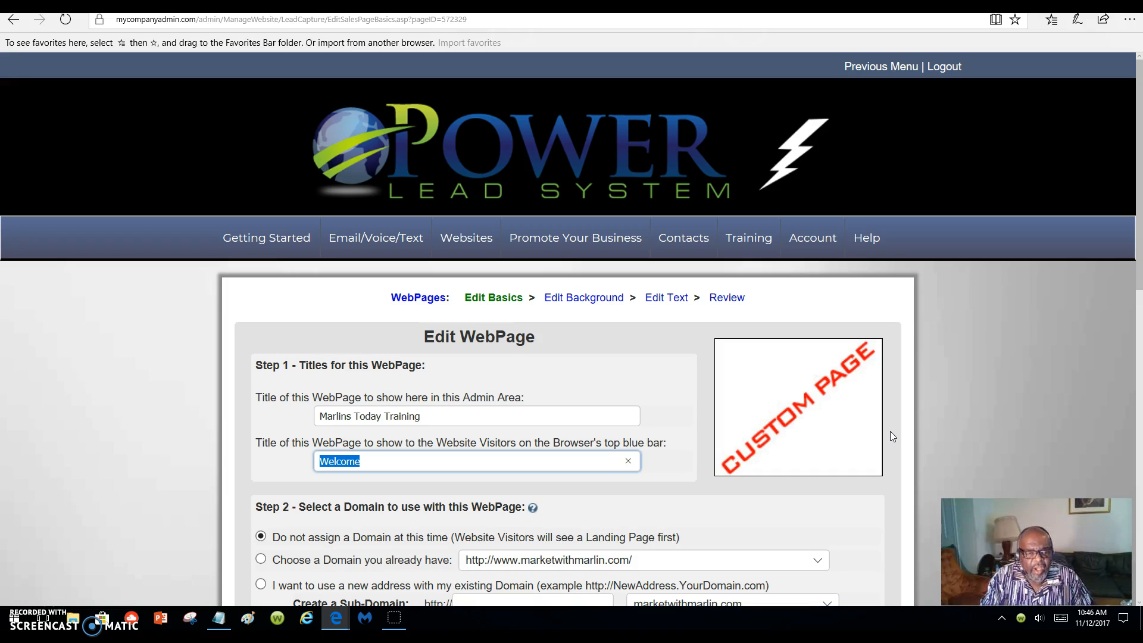
text(todays capture page training)
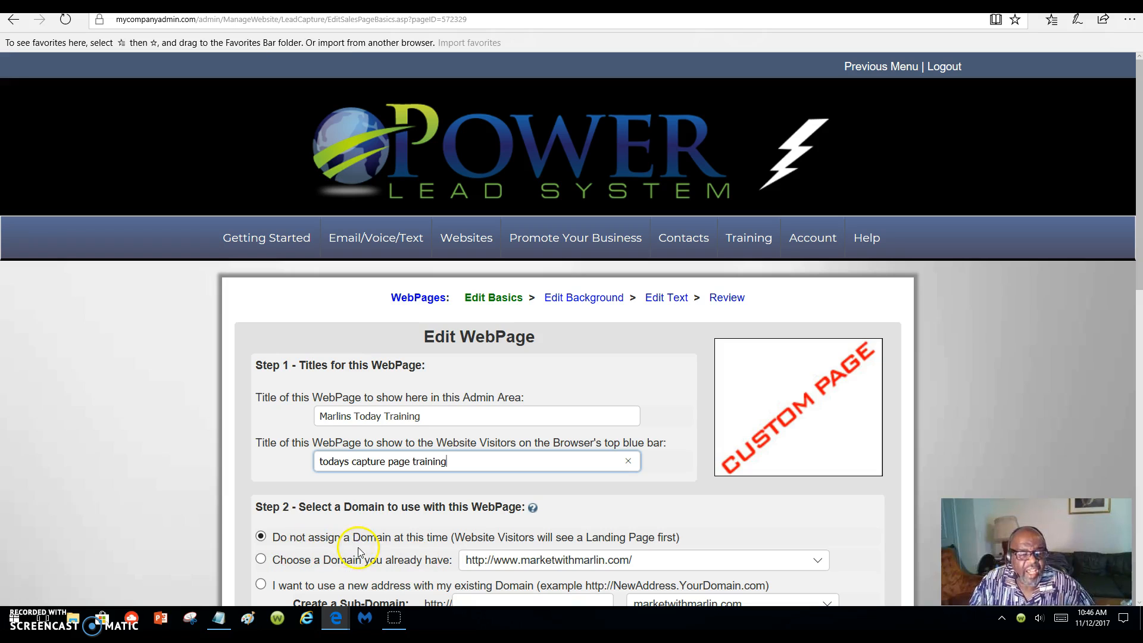
Assign the webpage an existing domain: the sub-domain made of the owner's first name followed by "stodaytraining"
scroll(409, 549, down, 3)
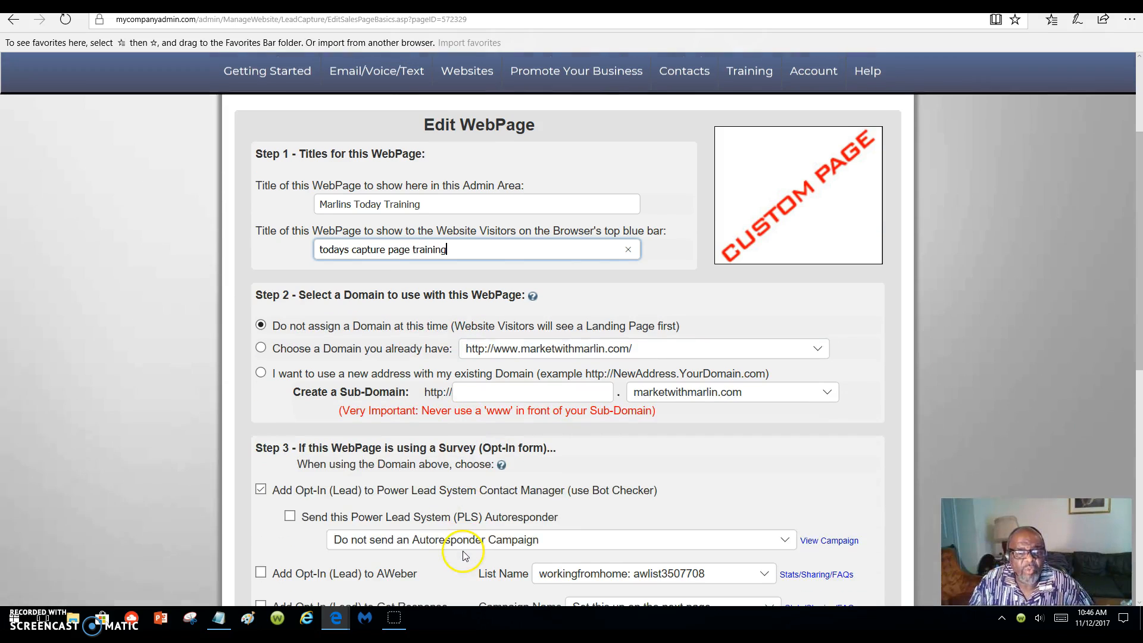
click(819, 351)
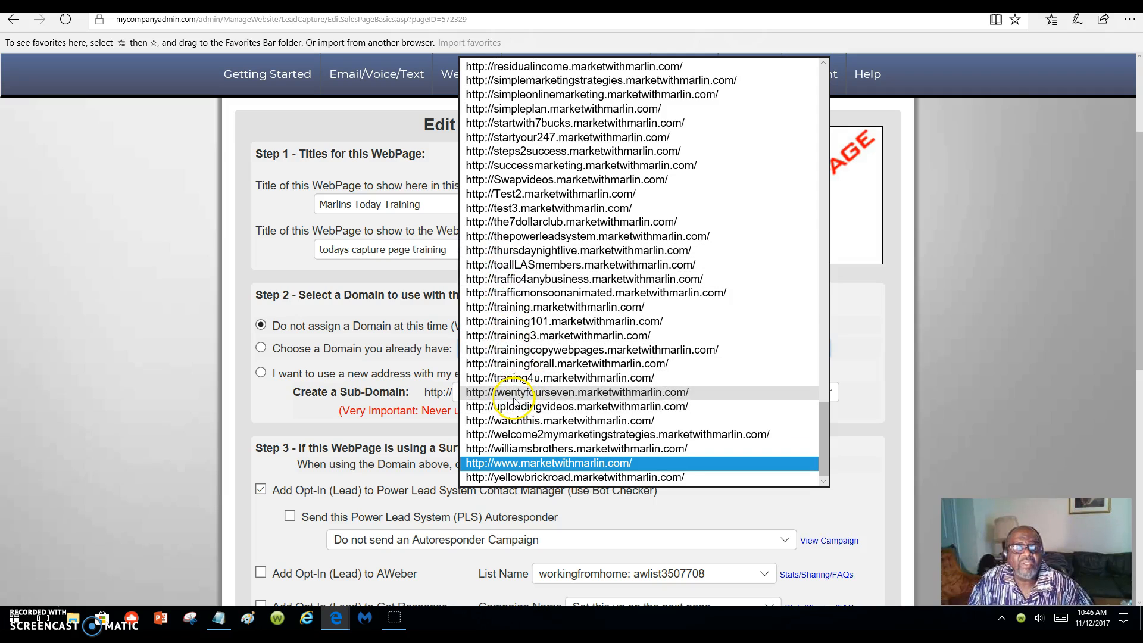
scroll(514, 401, up, 1)
scroll(518, 400, up, 1)
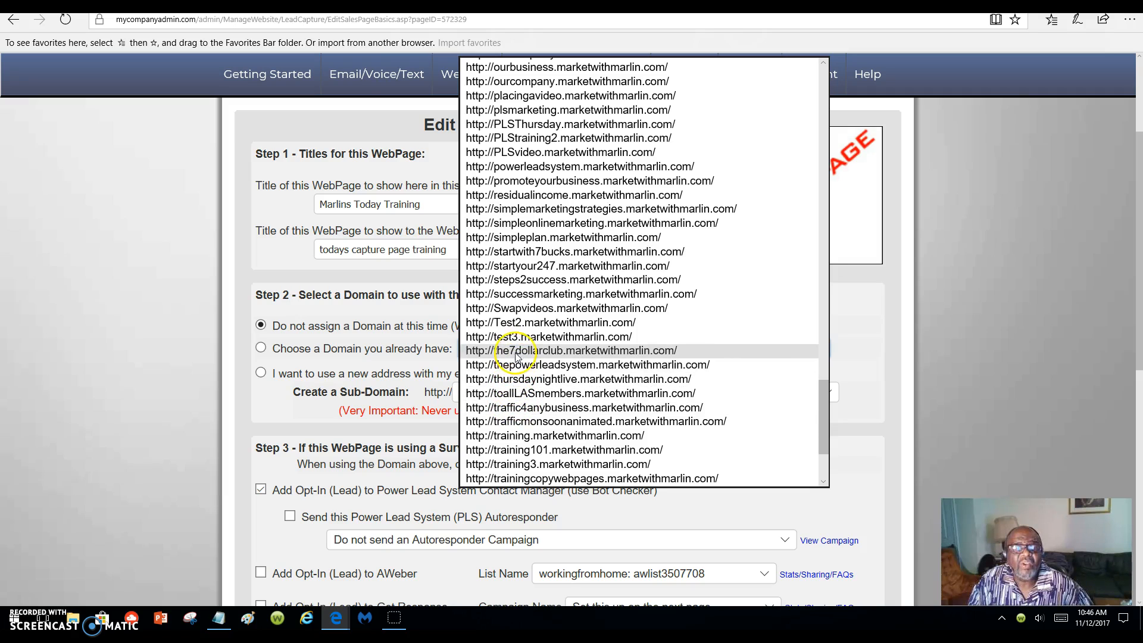
scroll(545, 384, up, 3)
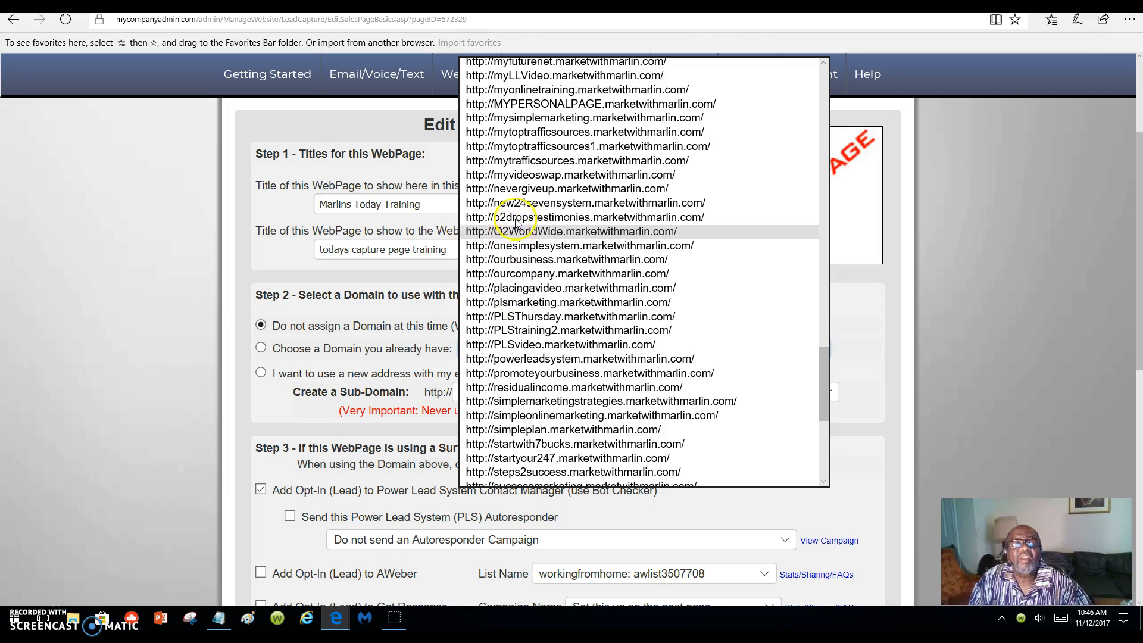
scroll(521, 169, up, 3)
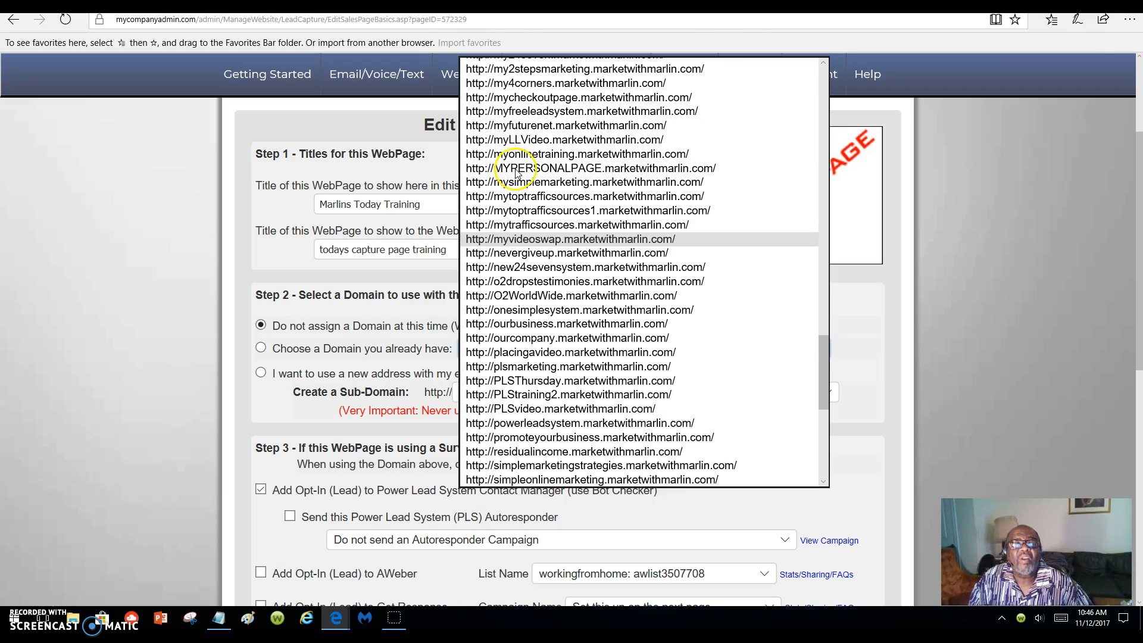
scroll(515, 168, up, 3)
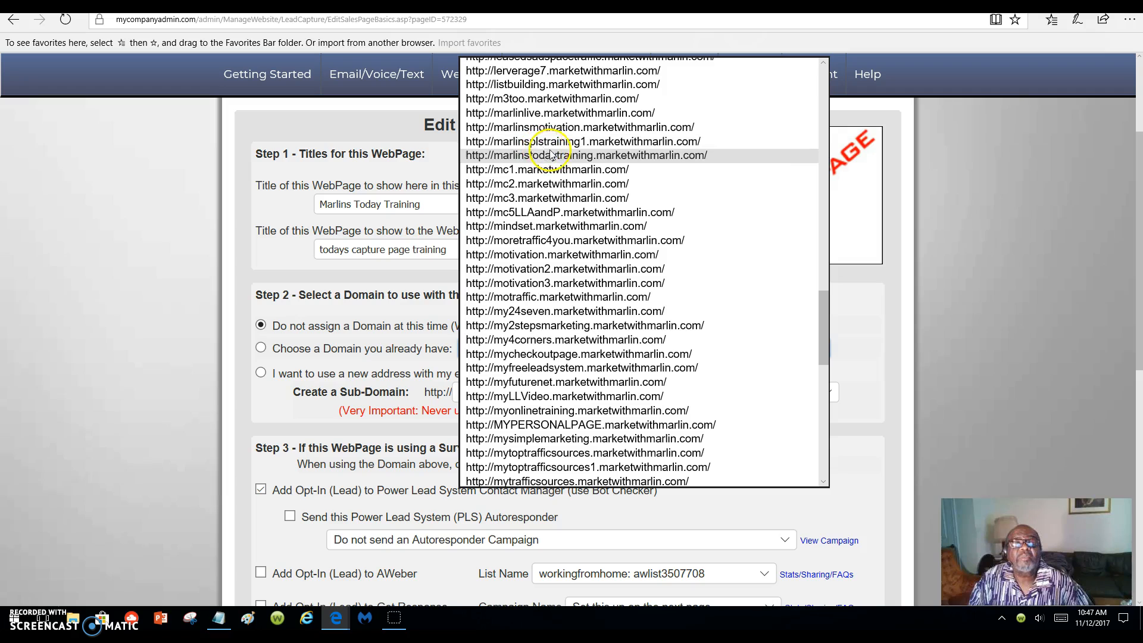
click(613, 156)
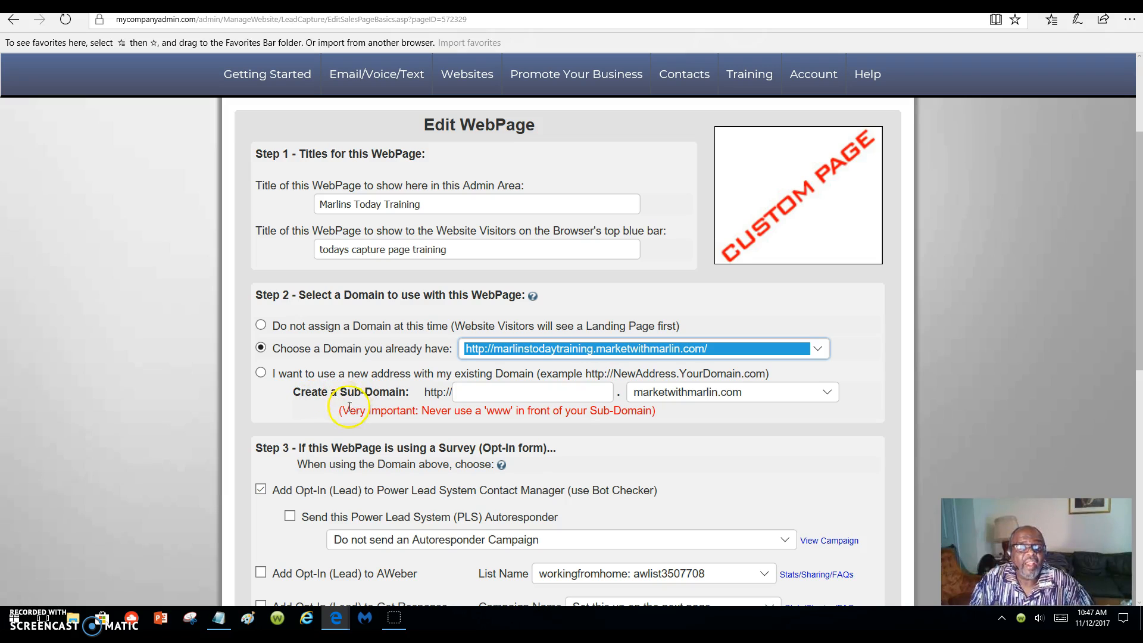
Review the opt-in and after-survey settings, keep The Default Sales Page, and save the webpage basics
scroll(476, 405, down, 2)
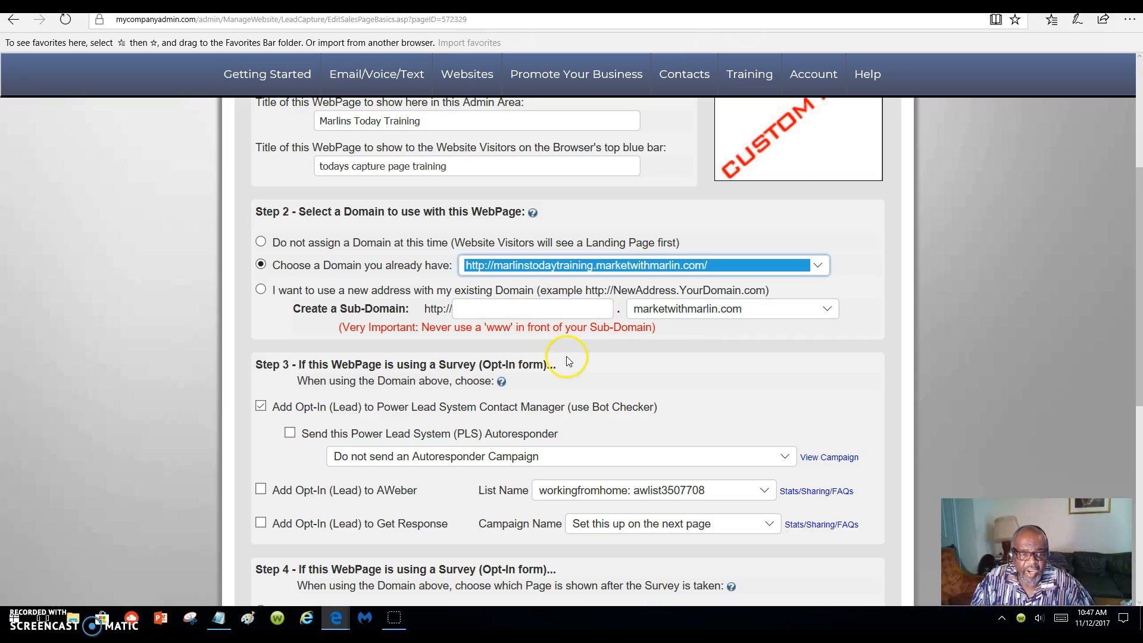
scroll(567, 360, down, 4)
scroll(568, 358, down, 3)
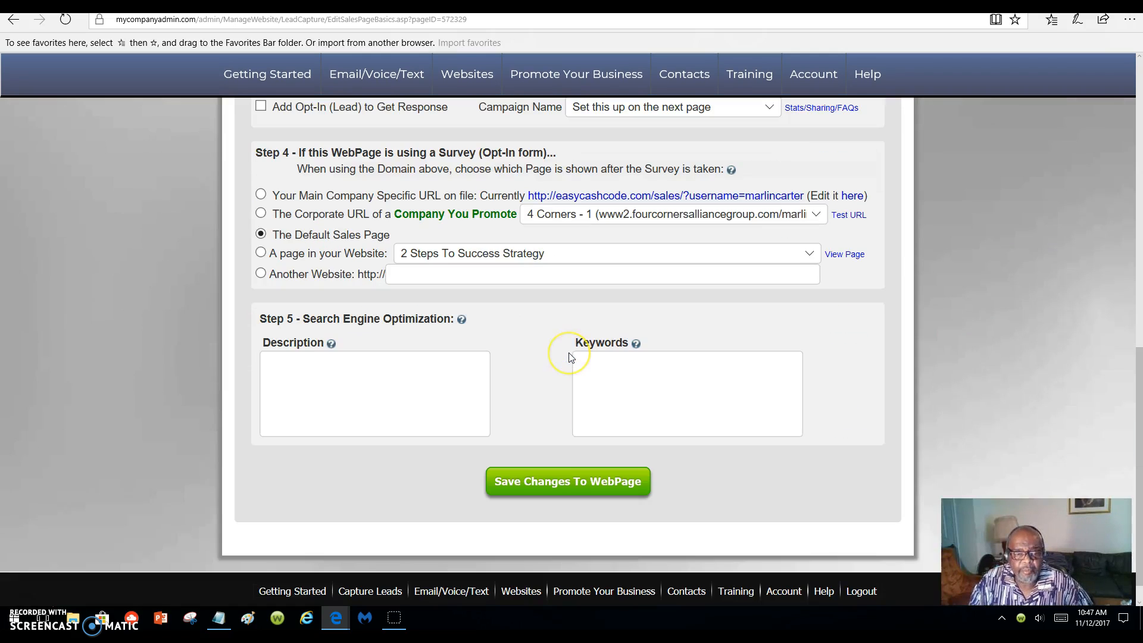
scroll(570, 357, up, 3)
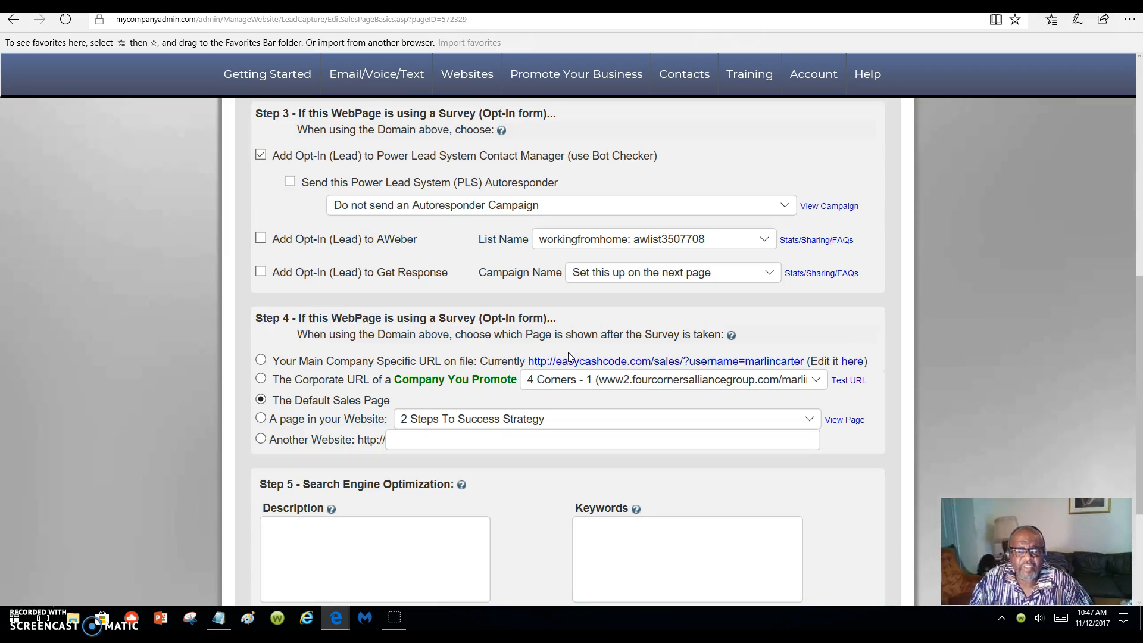
scroll(569, 358, down, 3)
click(524, 496)
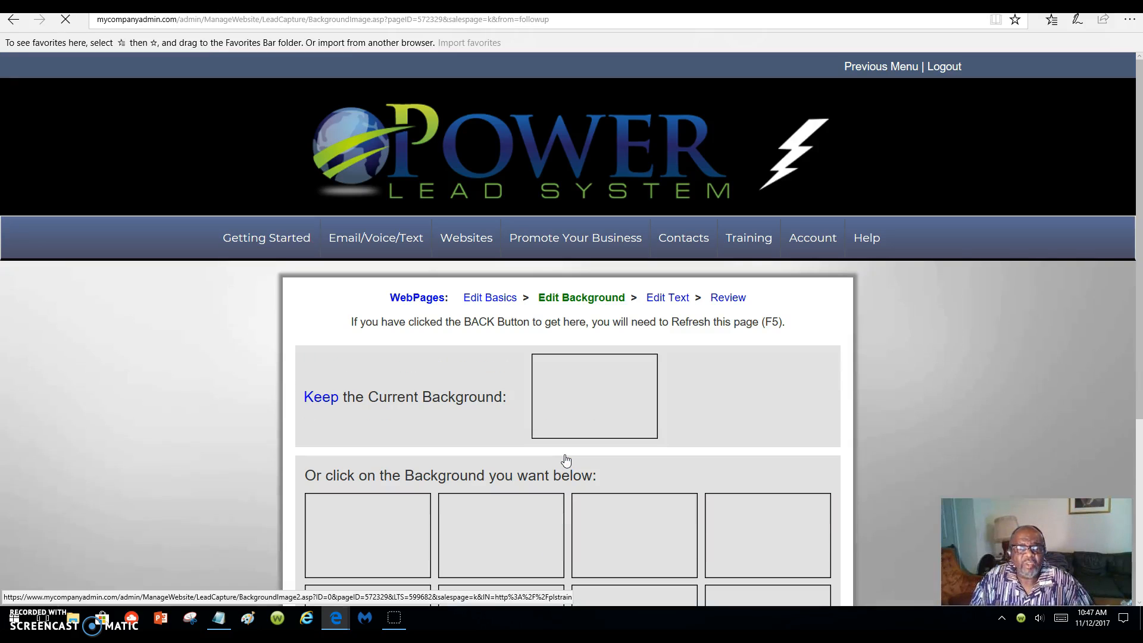
Browse the background gallery and choose the beach picture with low sun over the waves and distant buildings
click(1091, 298)
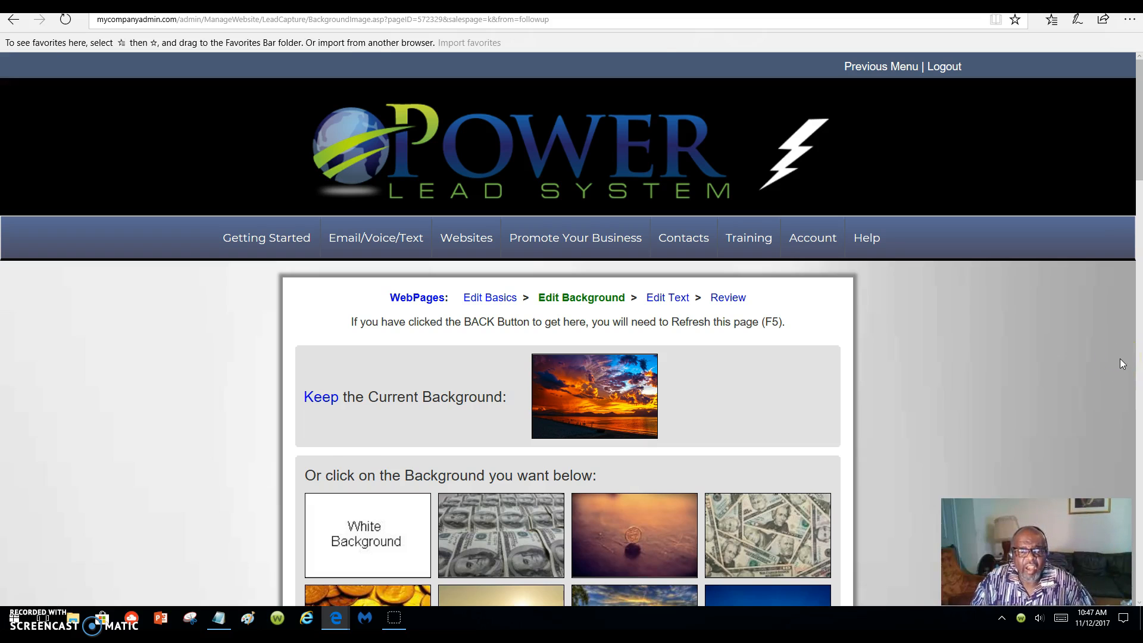
scroll(1120, 358, down, 3)
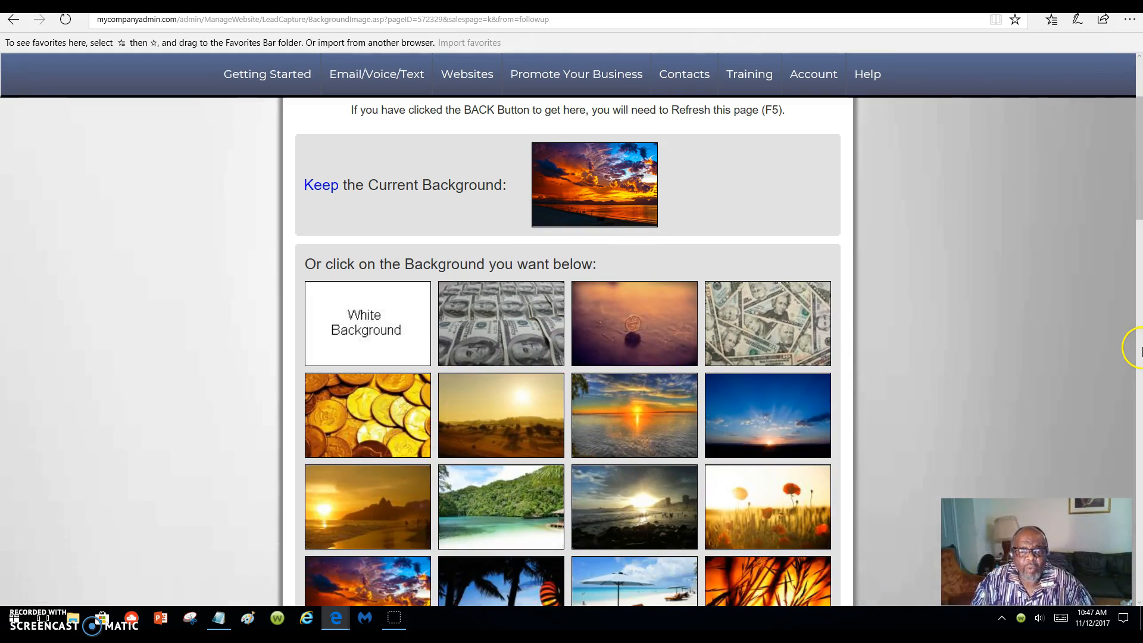
scroll(1141, 342, up, 3)
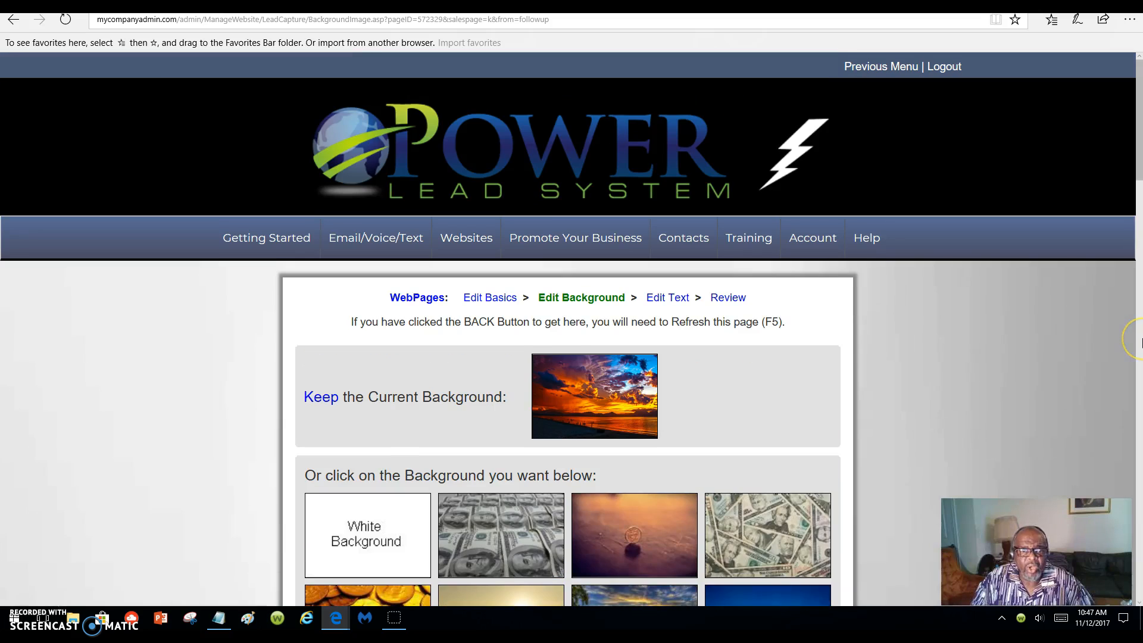
scroll(1141, 342, down, 3)
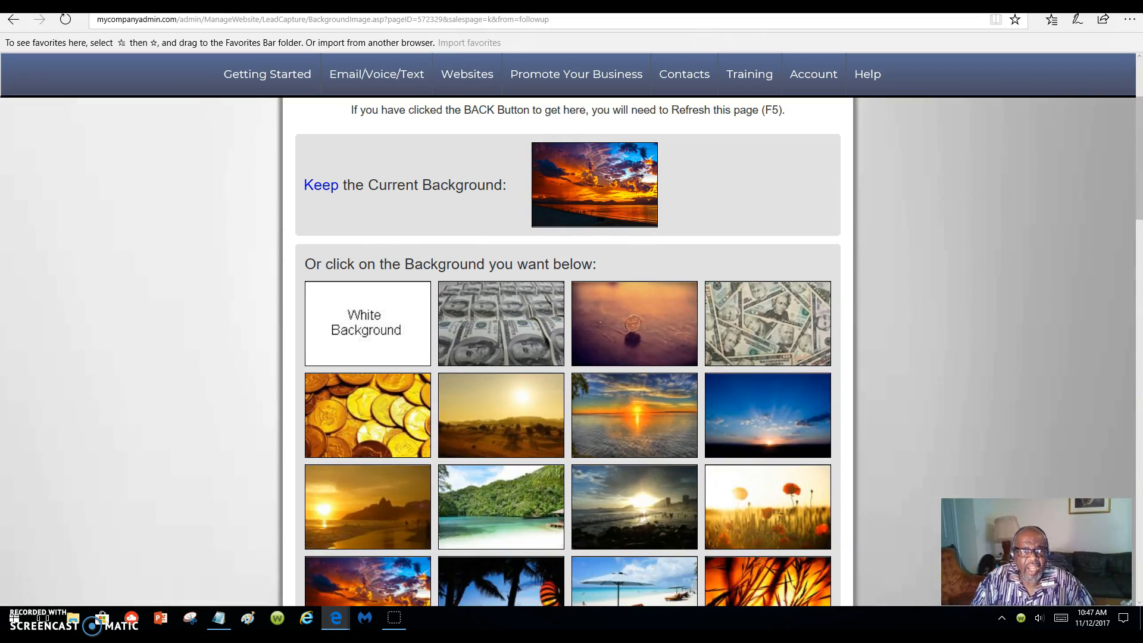
key(ctrl+Tab)
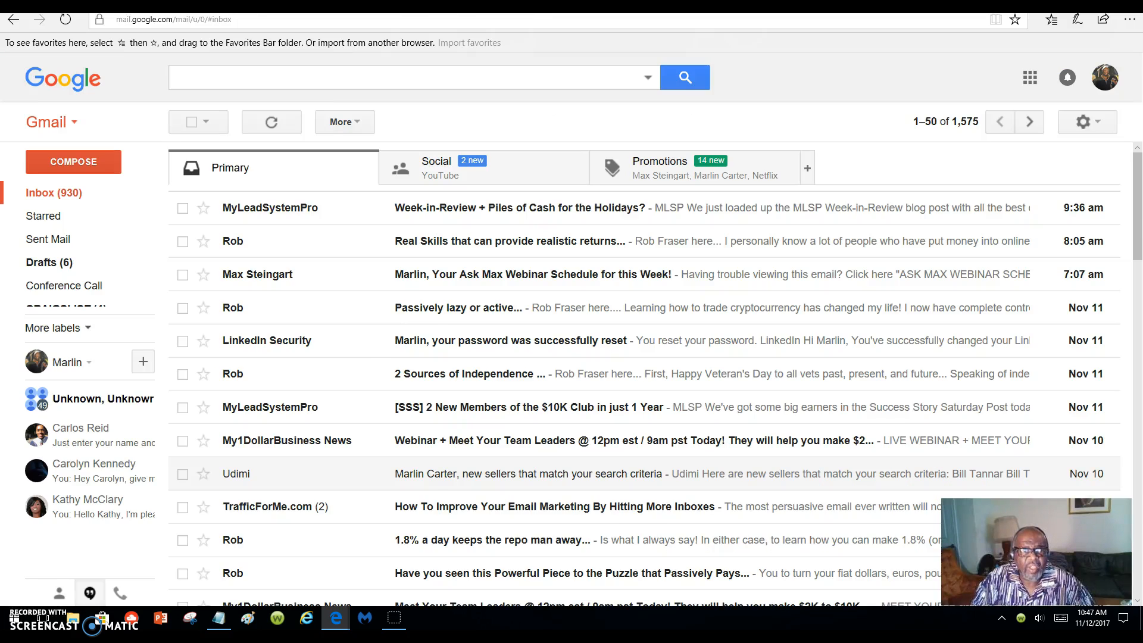
key(ctrl+Tab)
scroll(627, 241, down, 3)
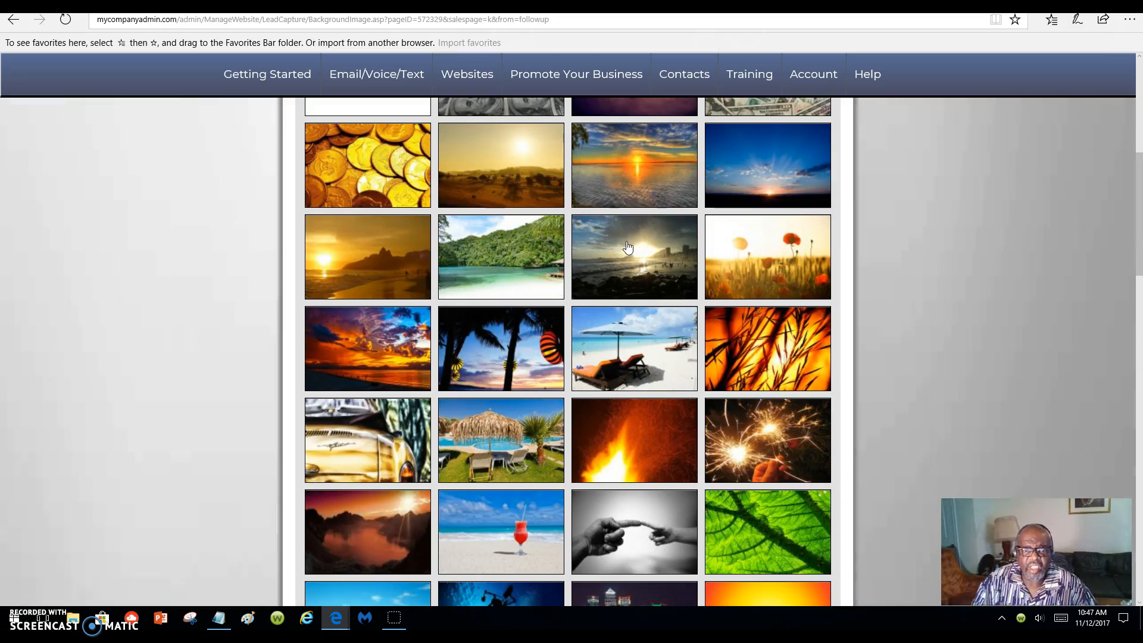
click(631, 516)
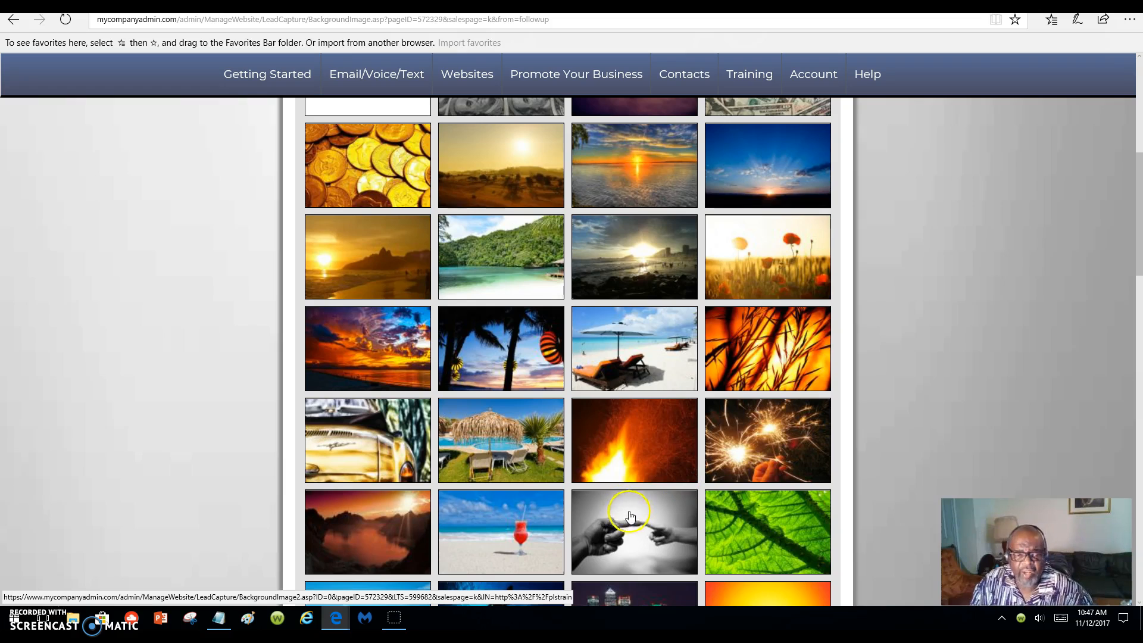
click(653, 266)
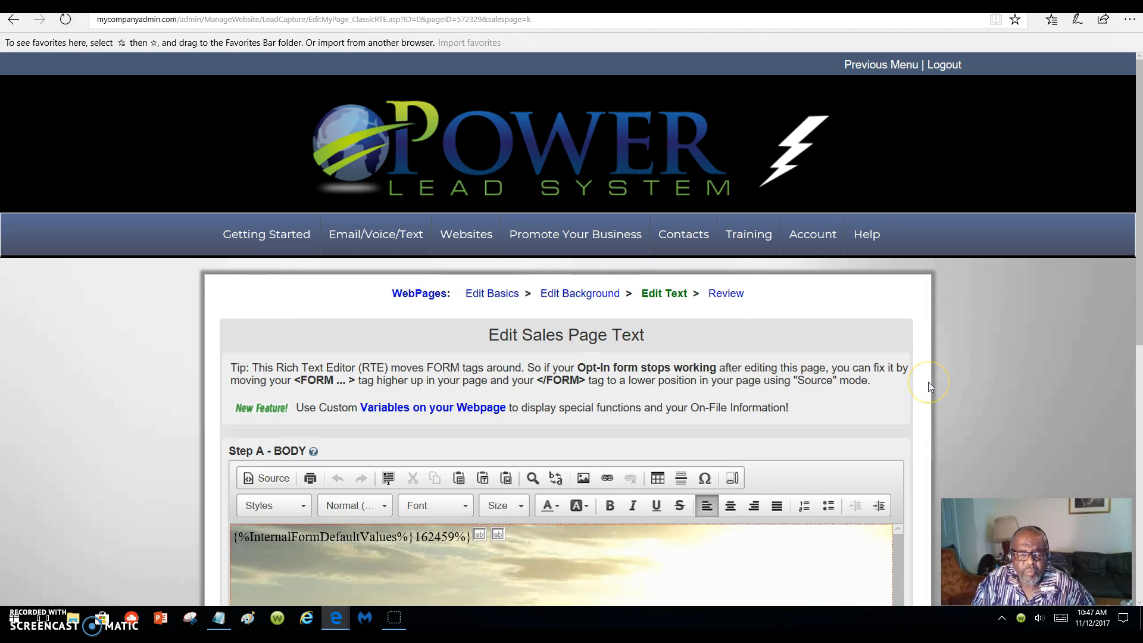
Save the page text as it is, view the published webpage and its headline, and close that view
scroll(928, 385, down, 6)
scroll(928, 380, down, 1)
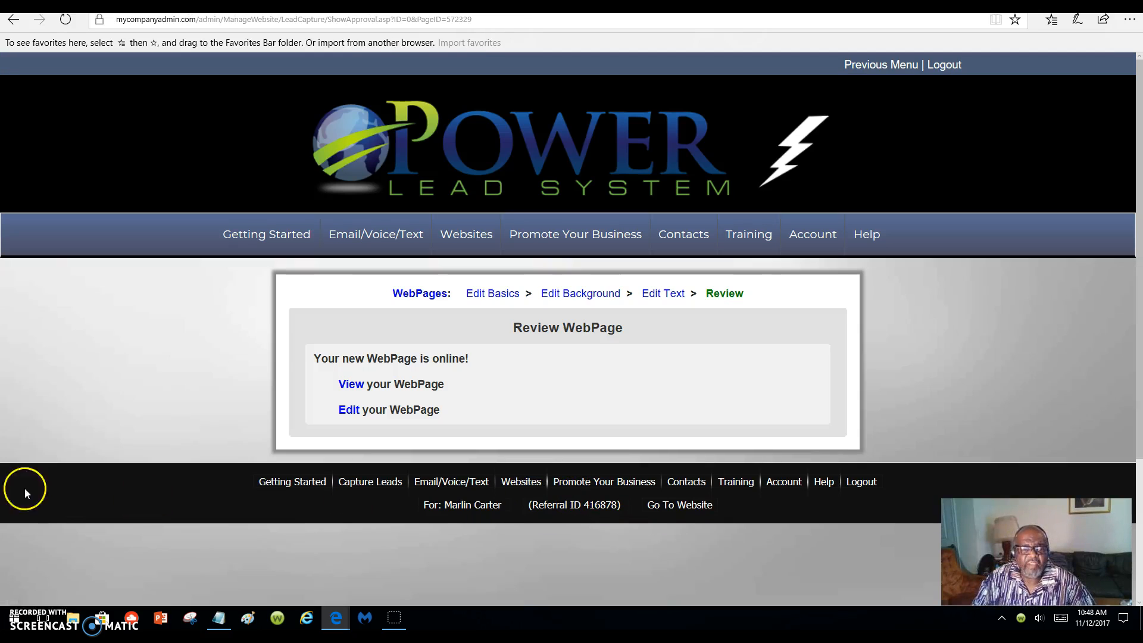
click(359, 382)
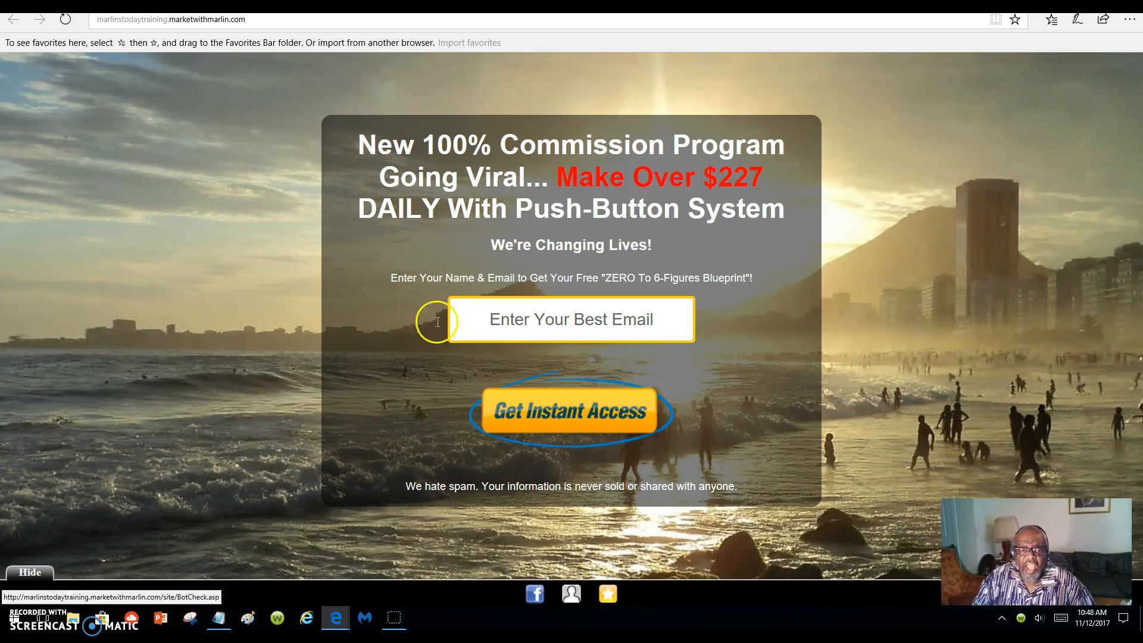
drag(359, 132, 835, 205)
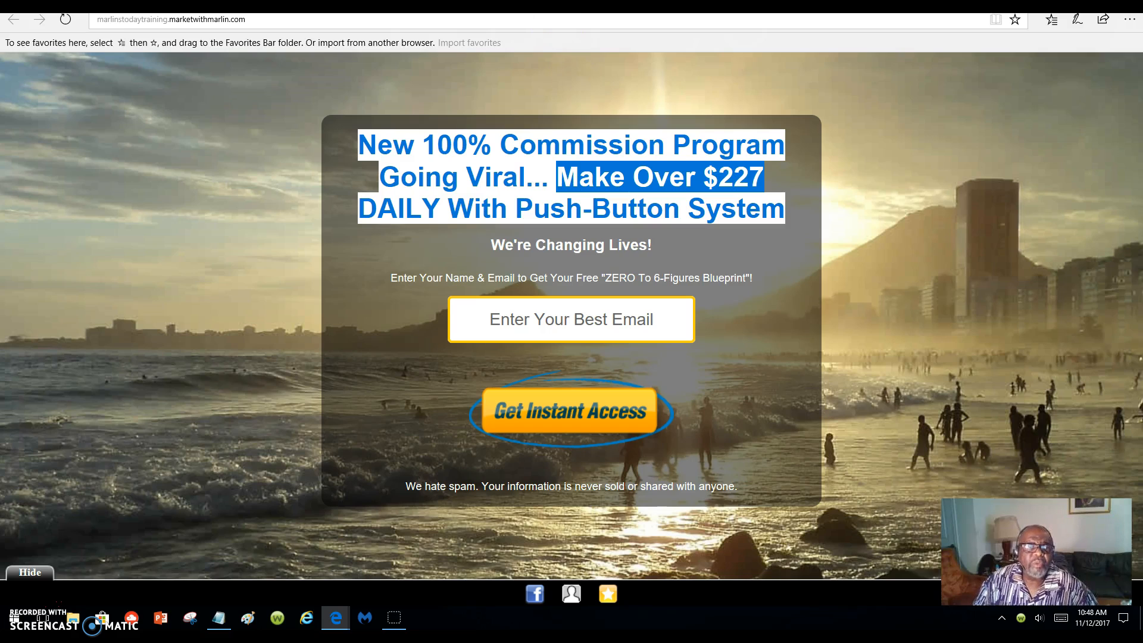
key(ctrl+w)
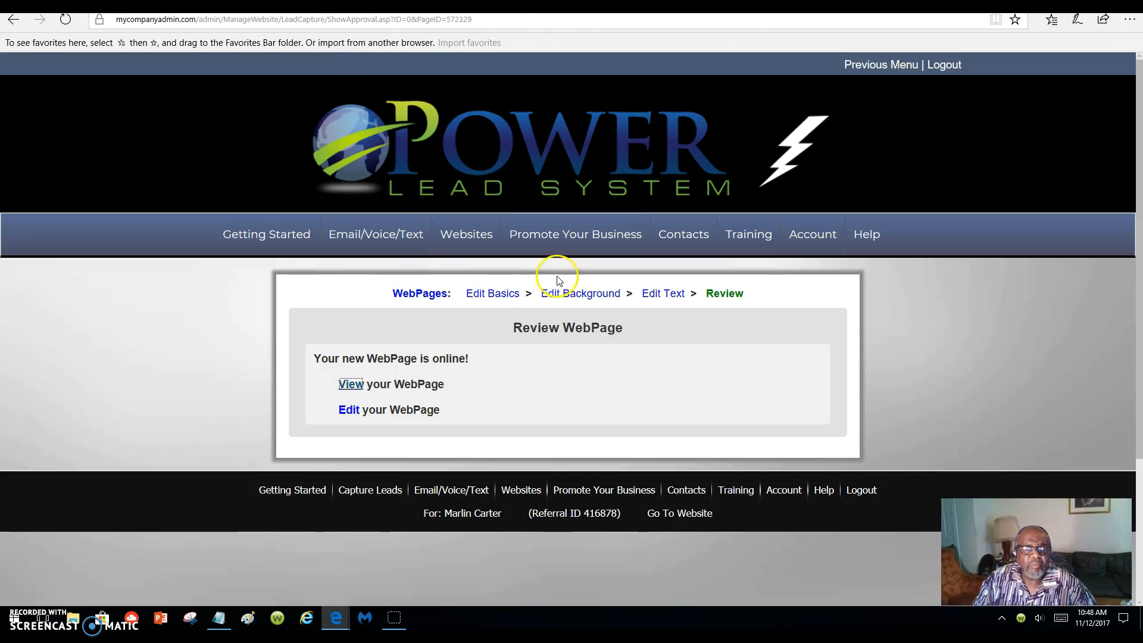
Replace the three-line headline in the page text with "New System For Creating And Revising Your Own Capture Pages" and save the change
click(650, 296)
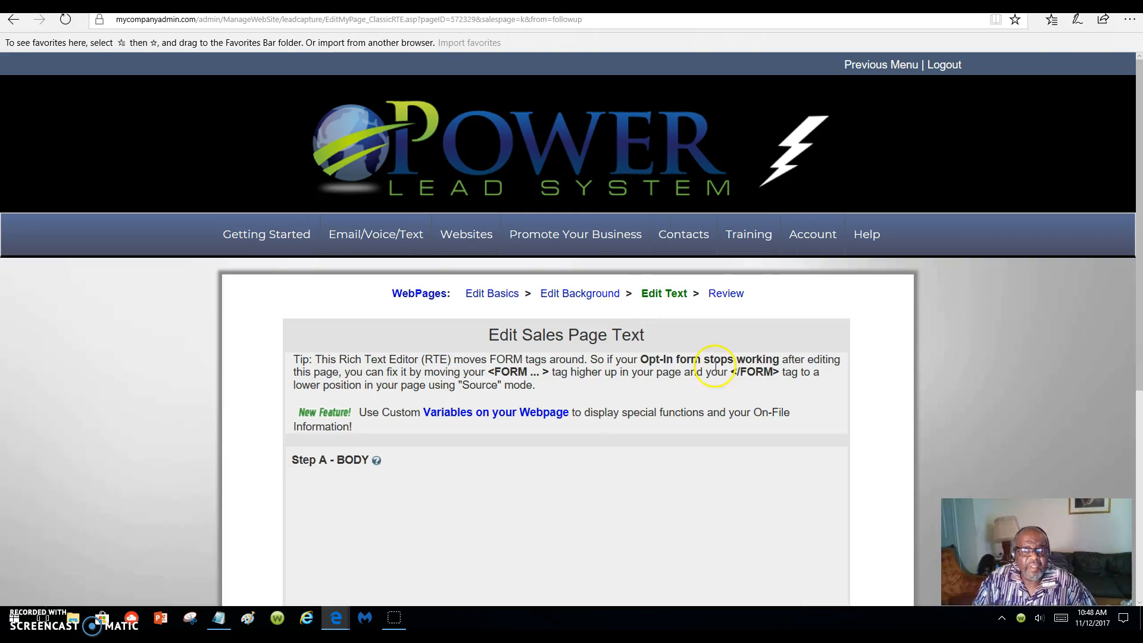
scroll(591, 517, down, 1)
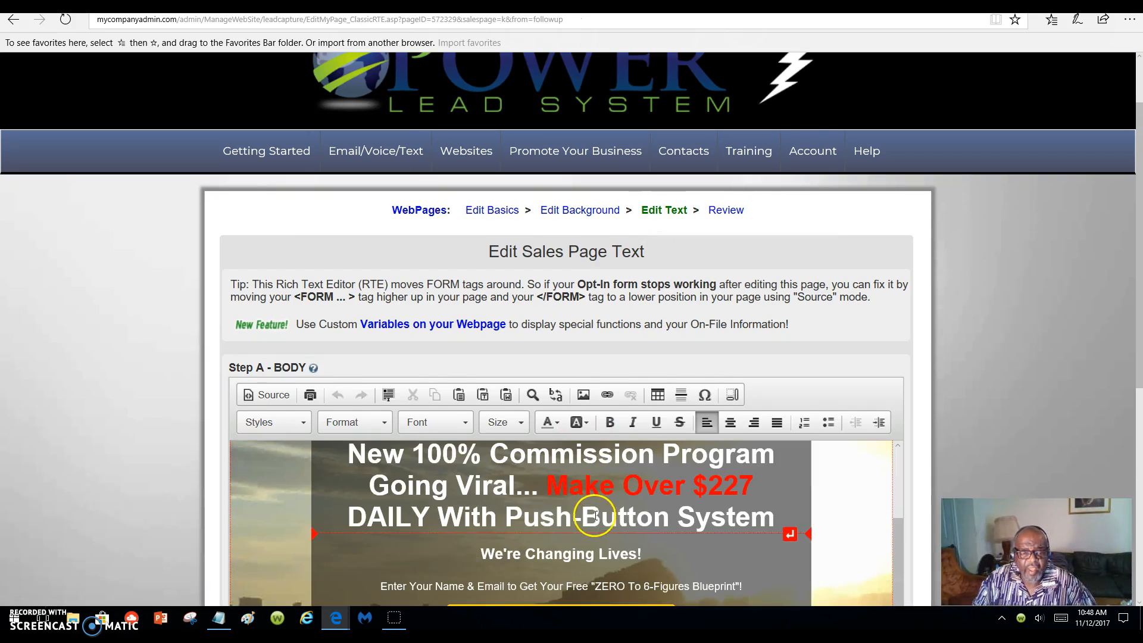
scroll(991, 358, down, 5)
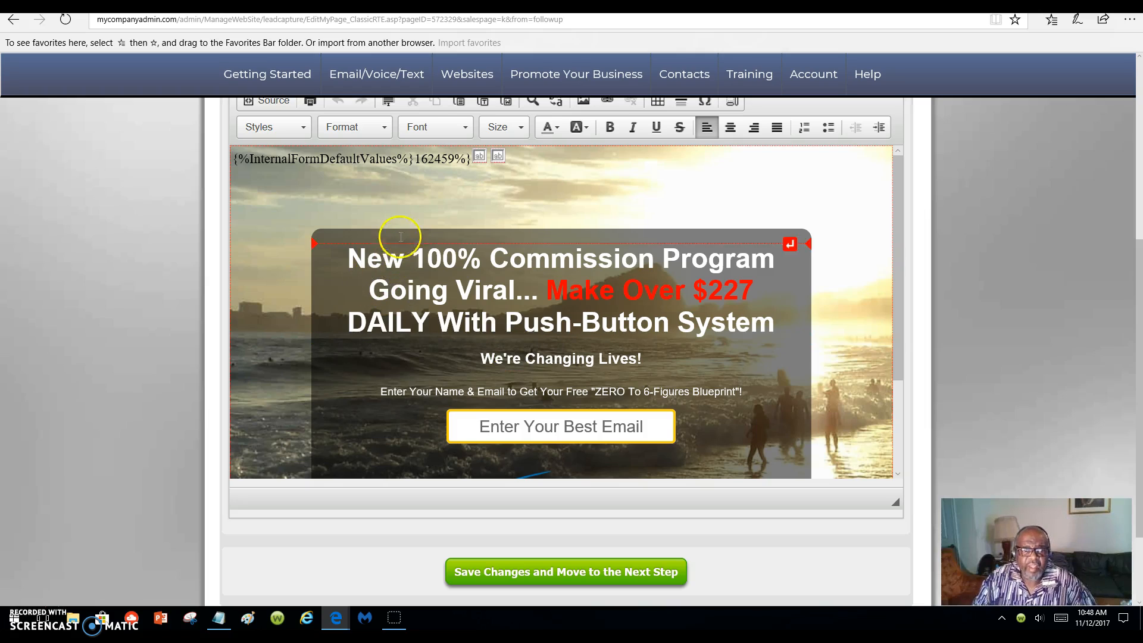
drag(456, 290, 849, 342)
click(349, 260)
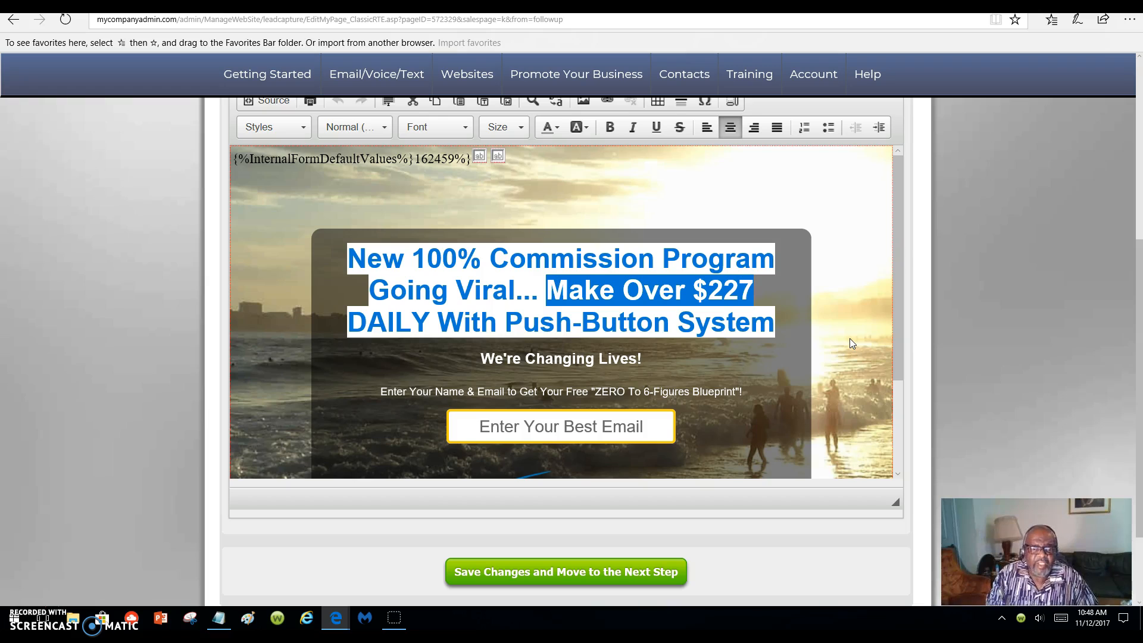
text(N)
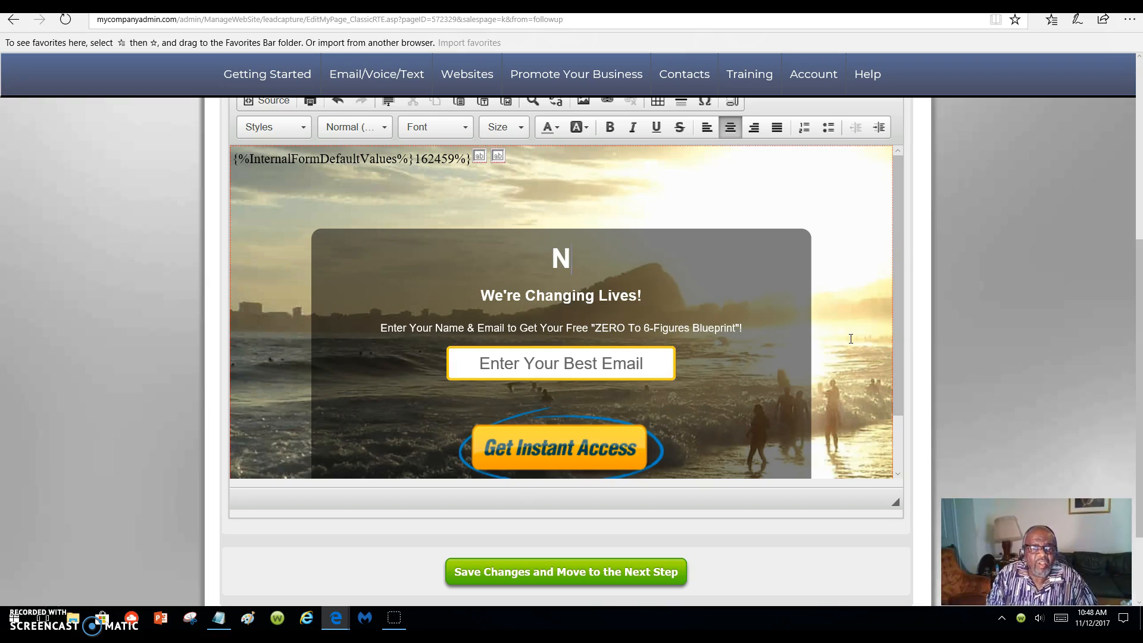
text(ew Sy)
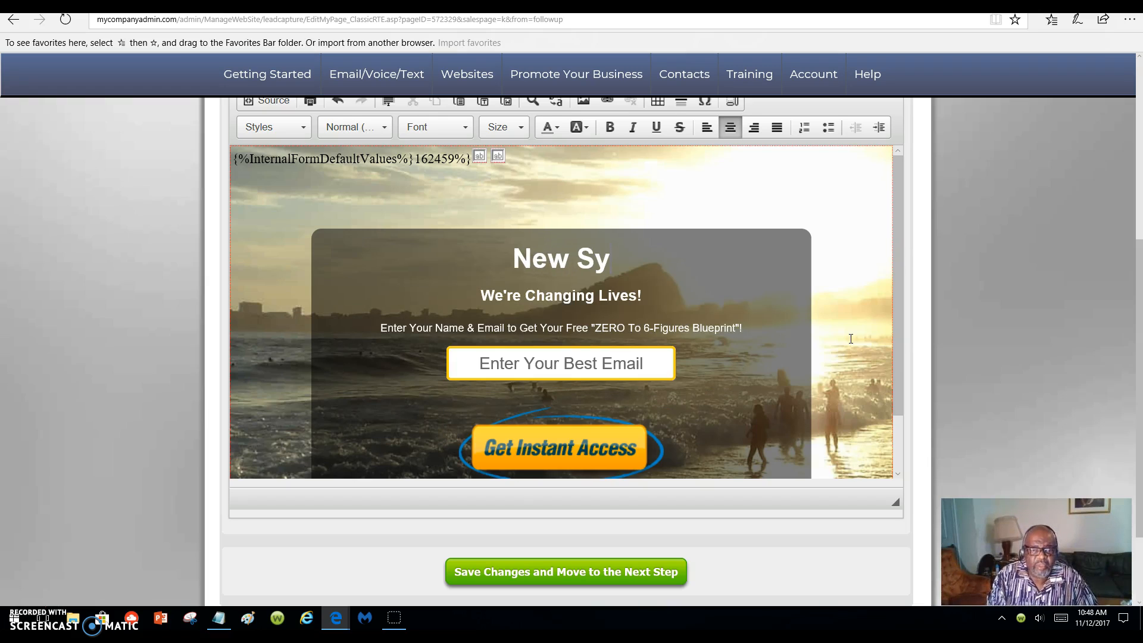
text(stem )
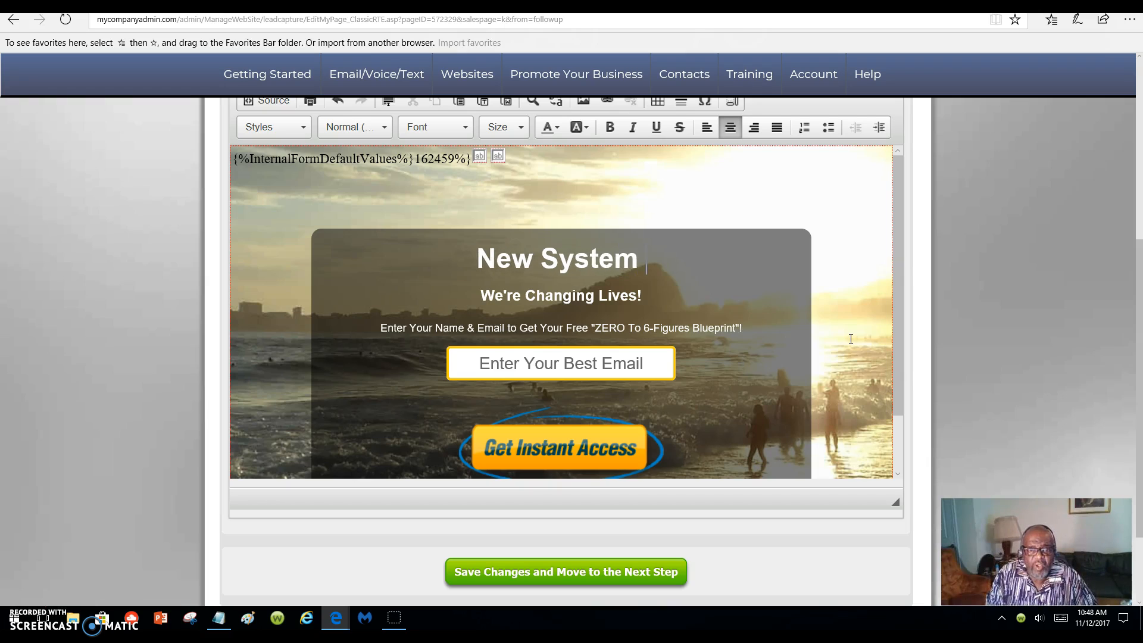
text(For Creationg)
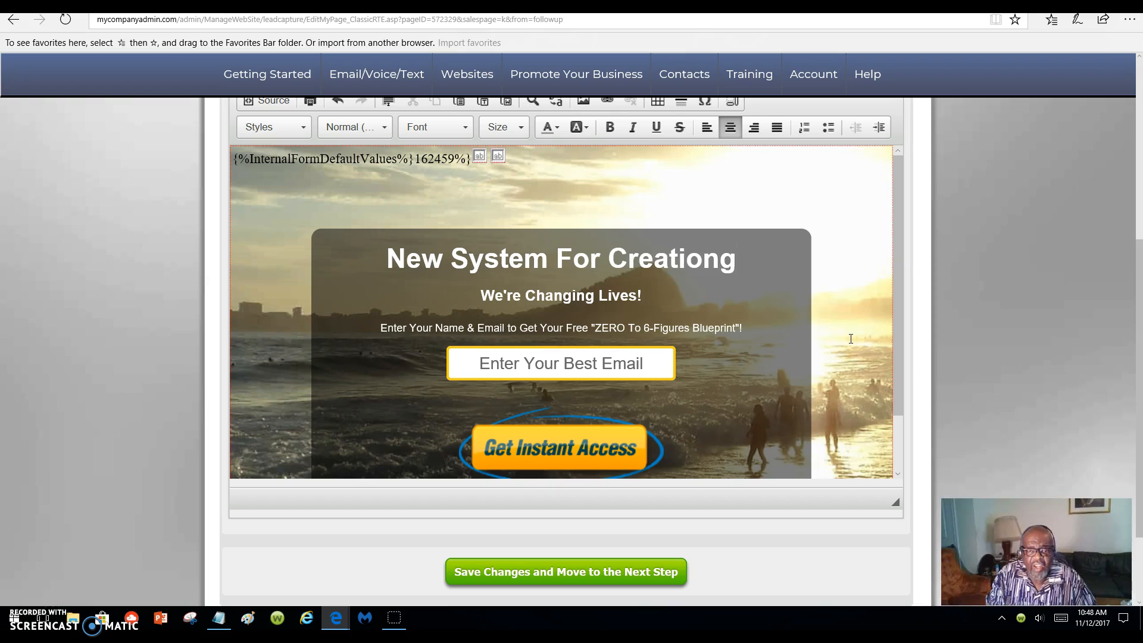
key(BackSpace)
key(BackSpace)
key(BackSpace)
text(ng)
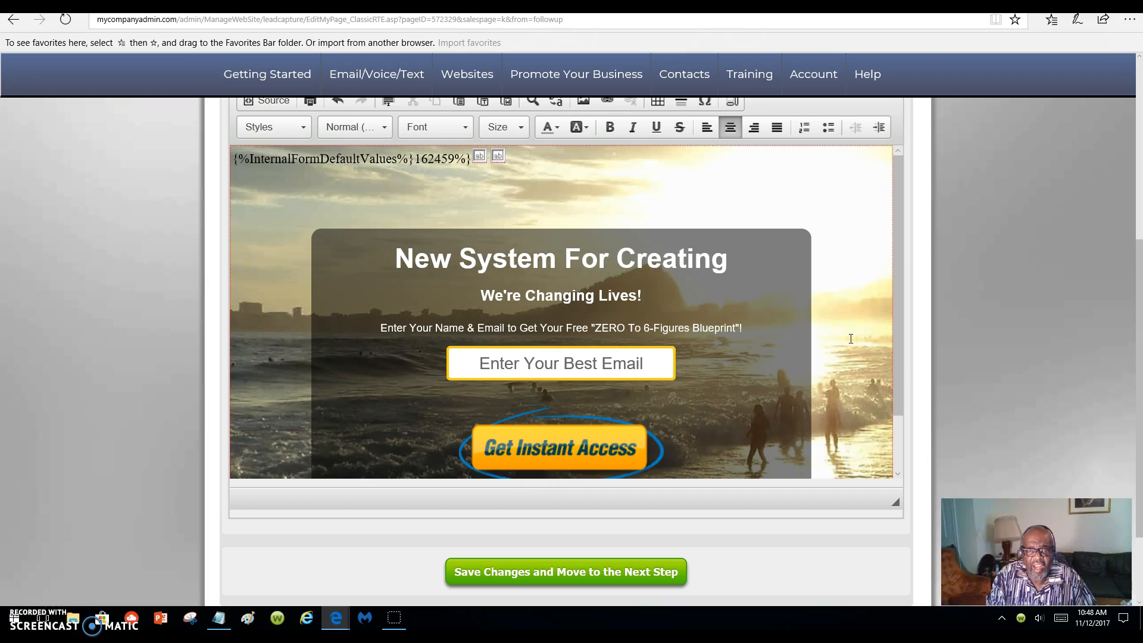
text( A)
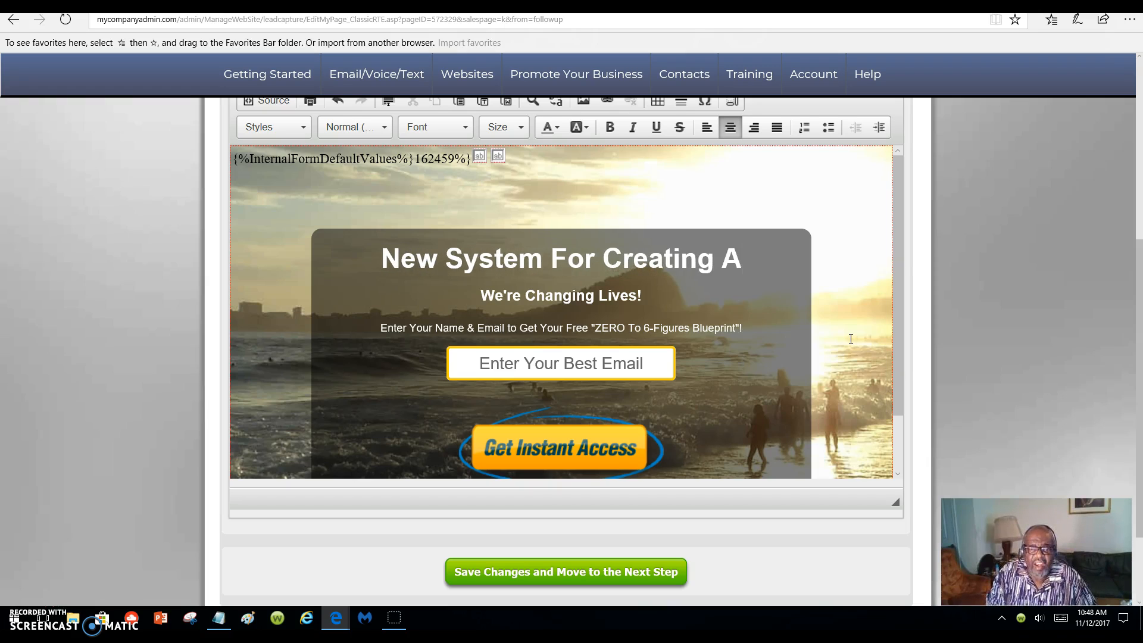
text(nd Rev)
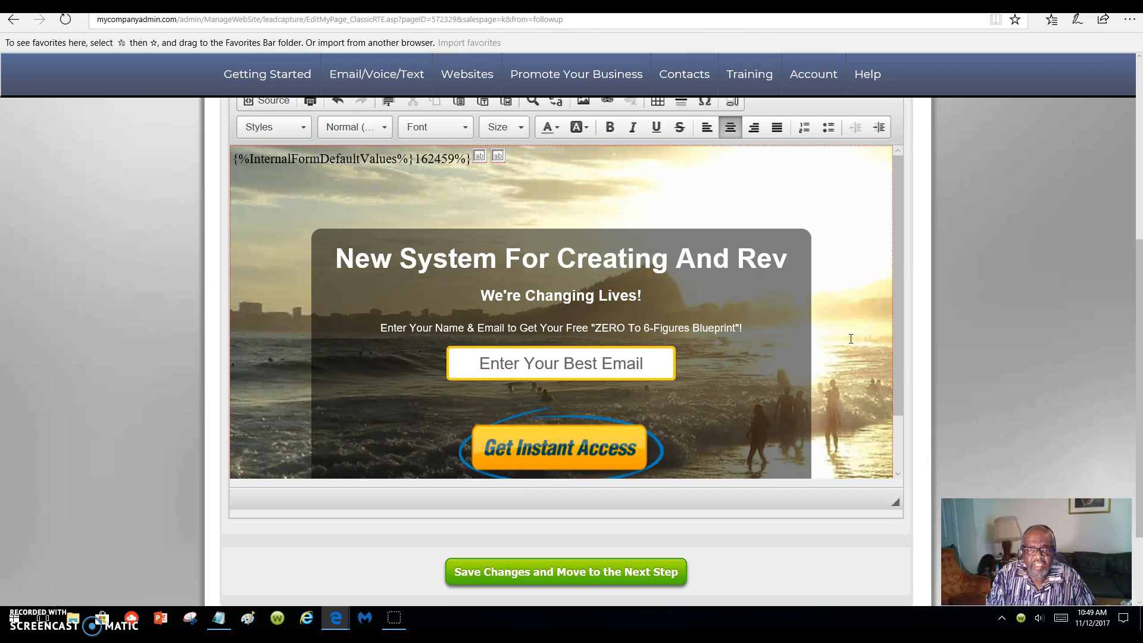
text(ising Y)
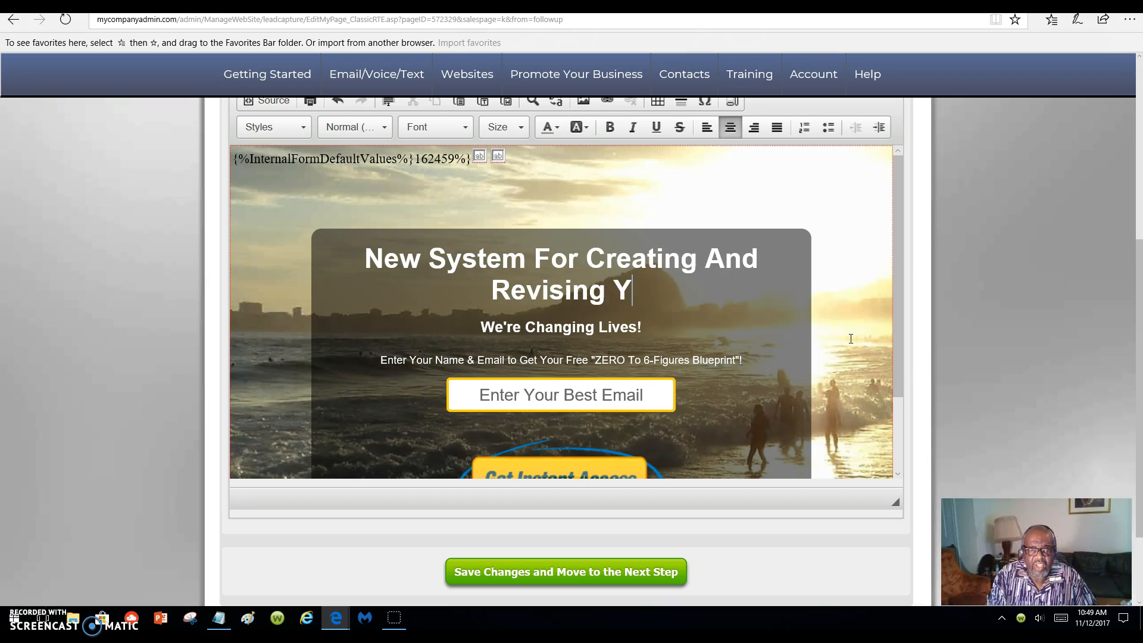
text(our Own)
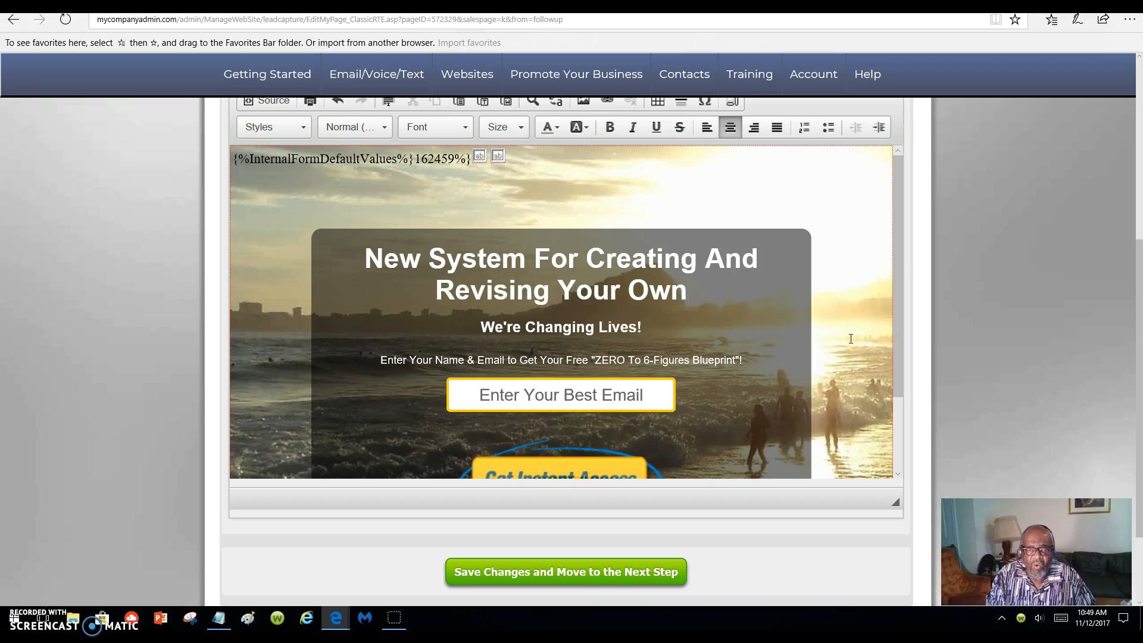
text( Capturer)
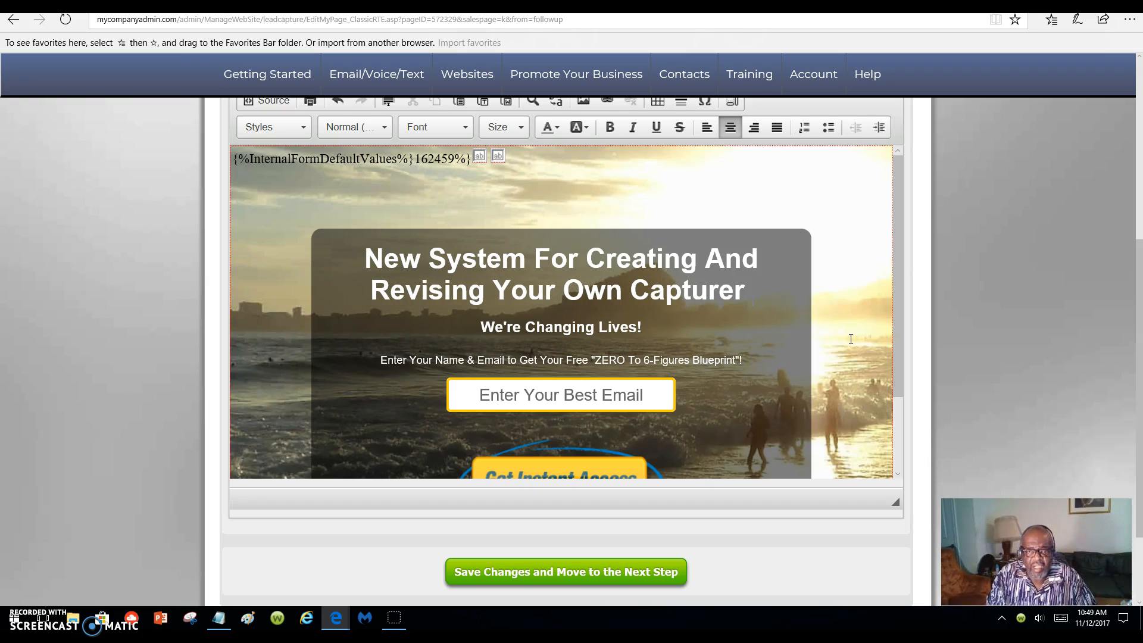
key(BackSpace)
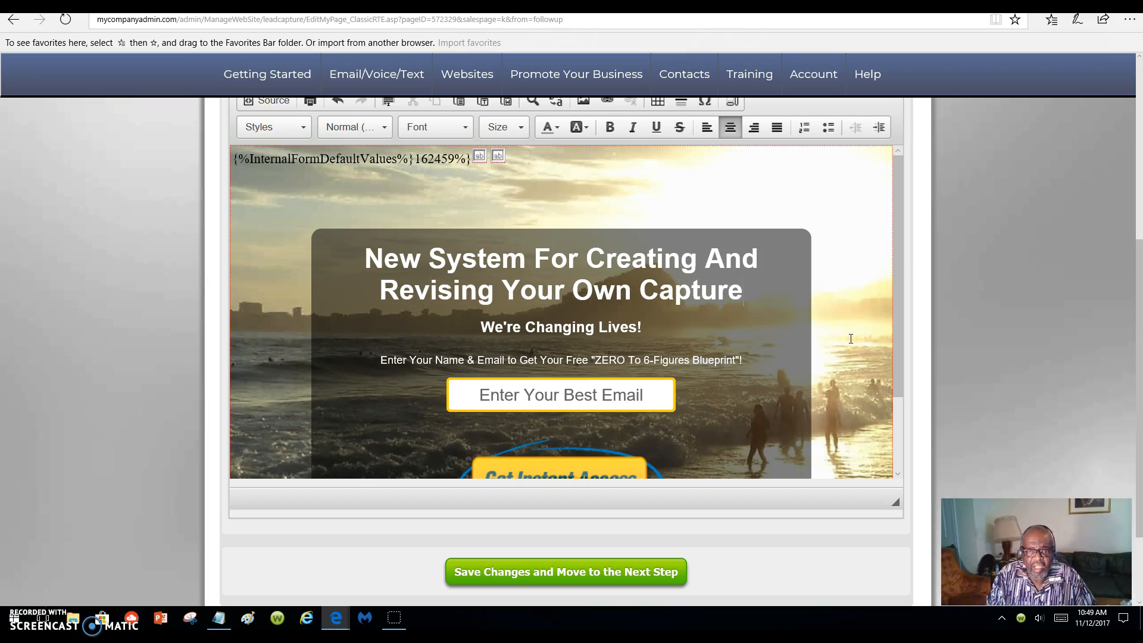
text(Pages)
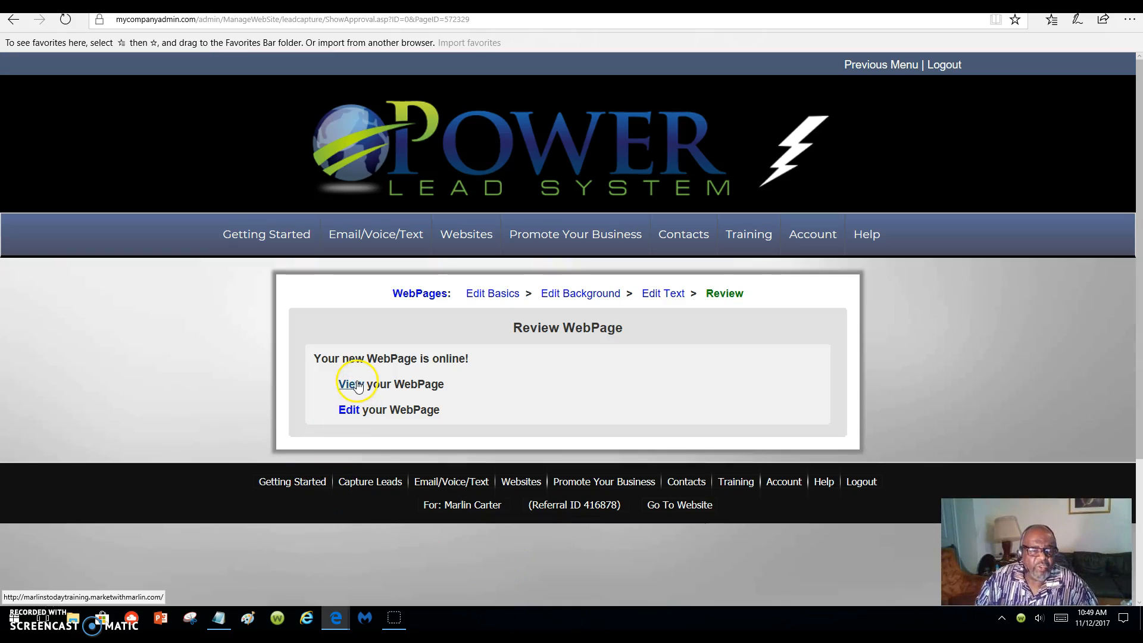
View the published webpage, compare its headline with the previously opened view, and return to the webpage review
click(358, 386)
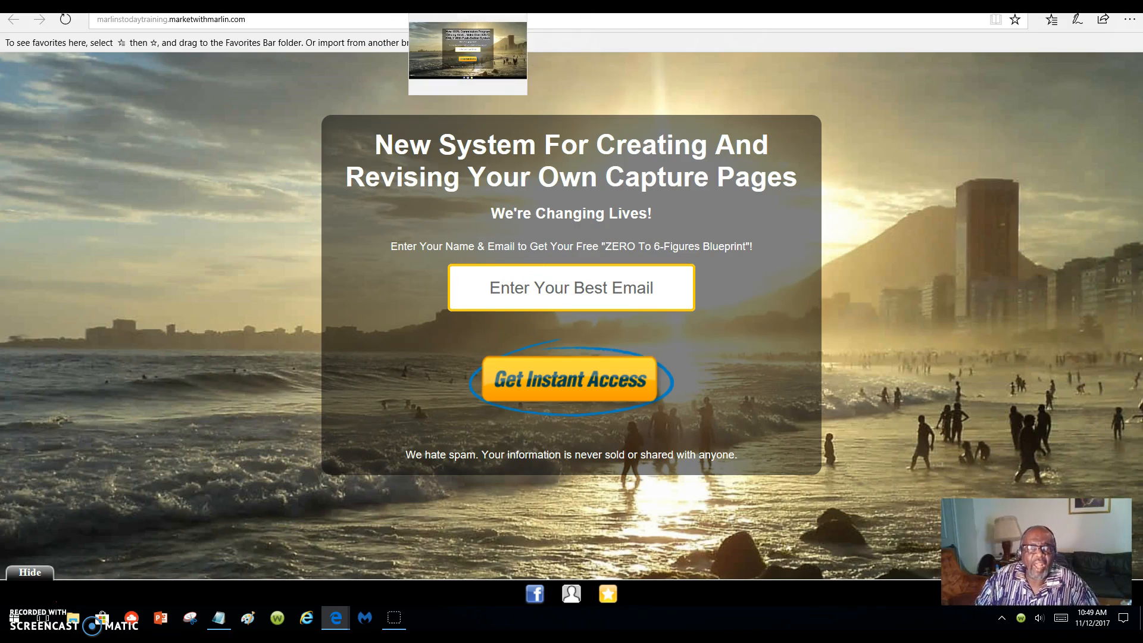
click(477, 9)
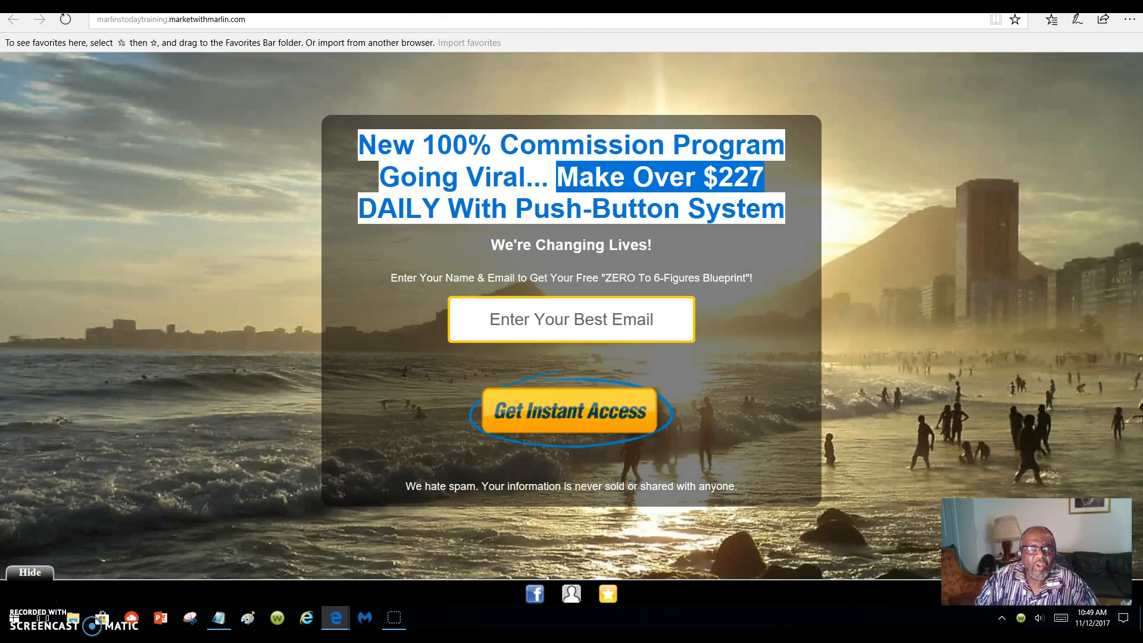
click(502, 8)
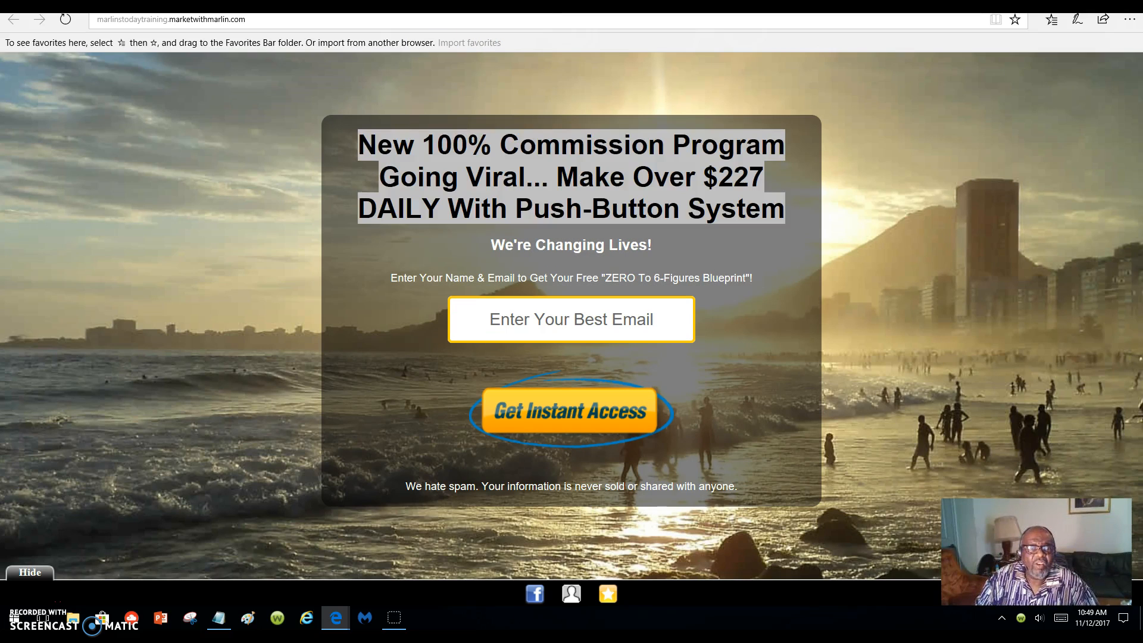
click(502, 7)
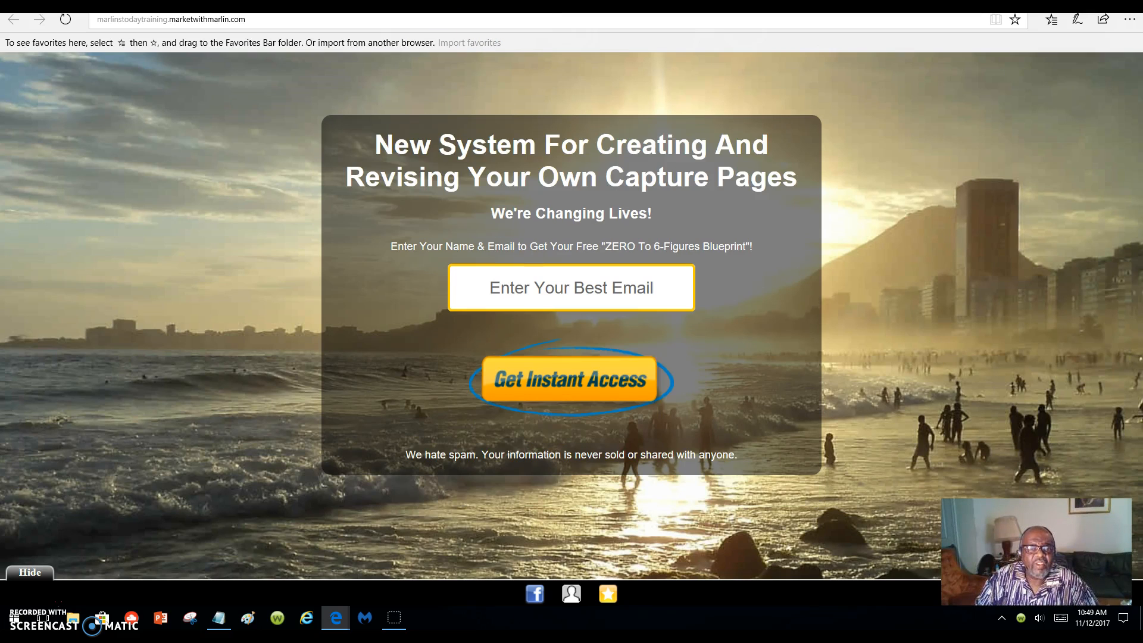
click(506, 8)
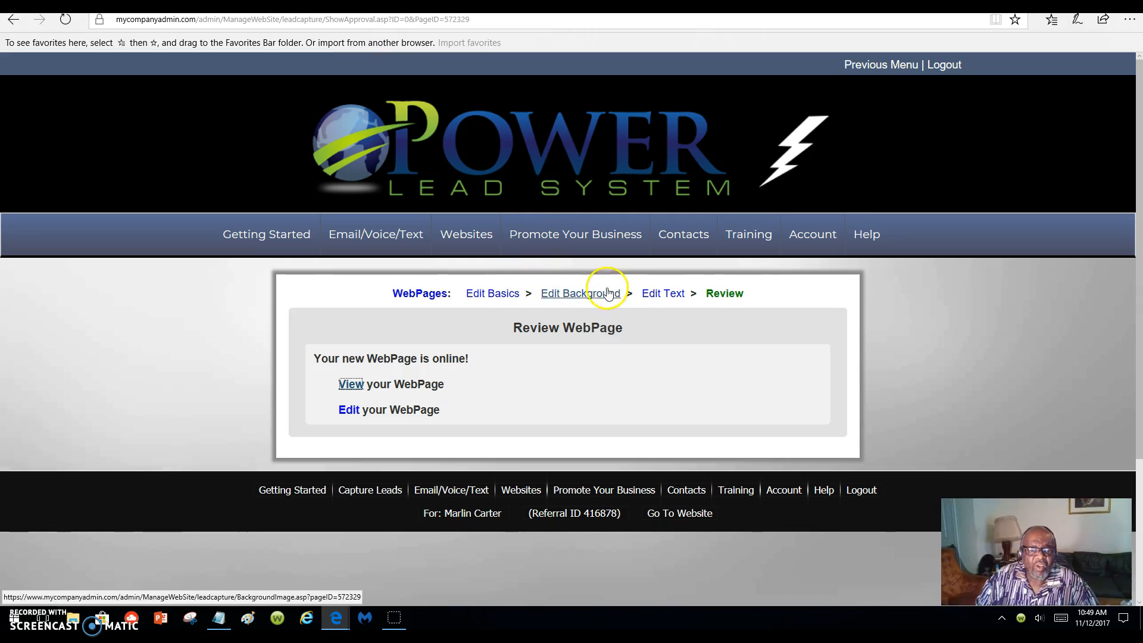
Change the webpage background to the gallery picture of the couple in scarves at the sea with an outstretched arm
click(587, 297)
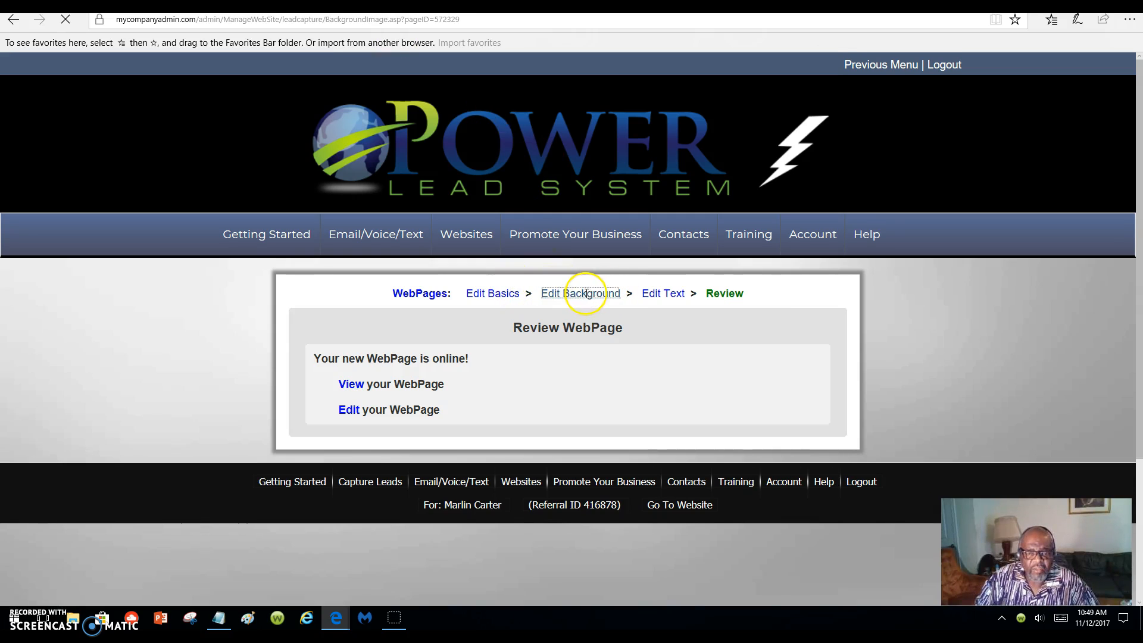
scroll(885, 401, down, 5)
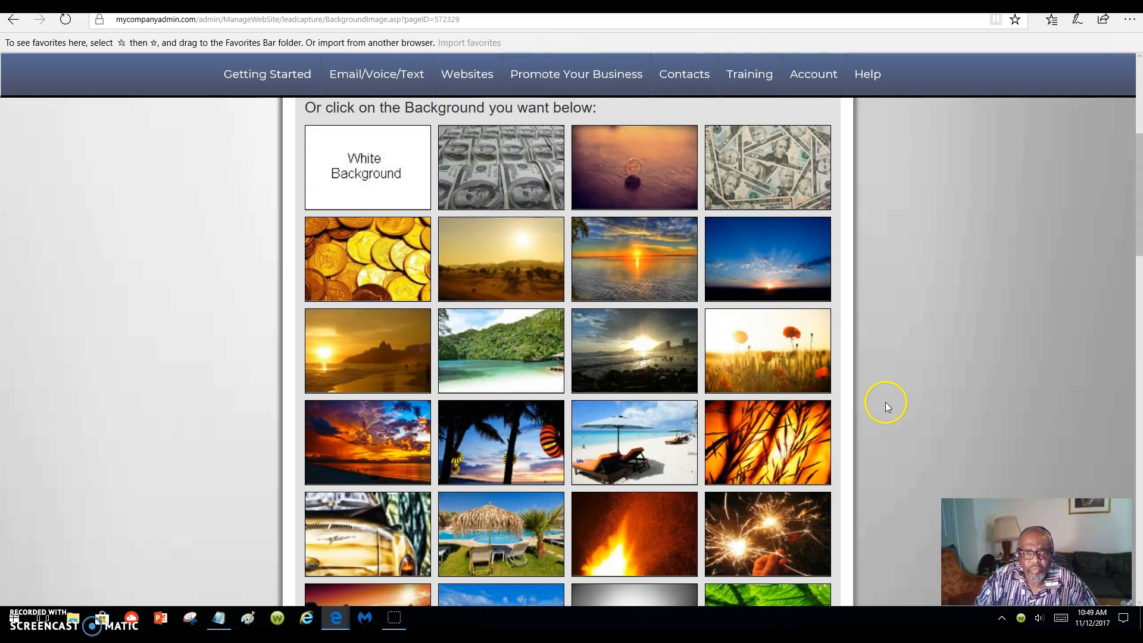
scroll(885, 402, down, 4)
scroll(887, 405, down, 5)
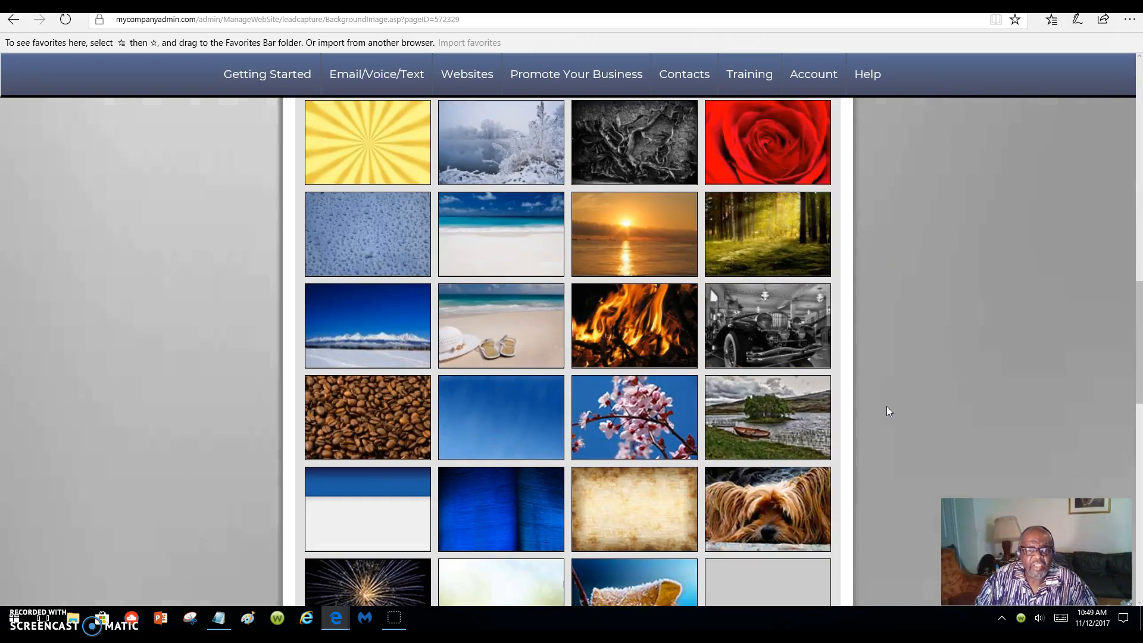
scroll(887, 406, down, 3)
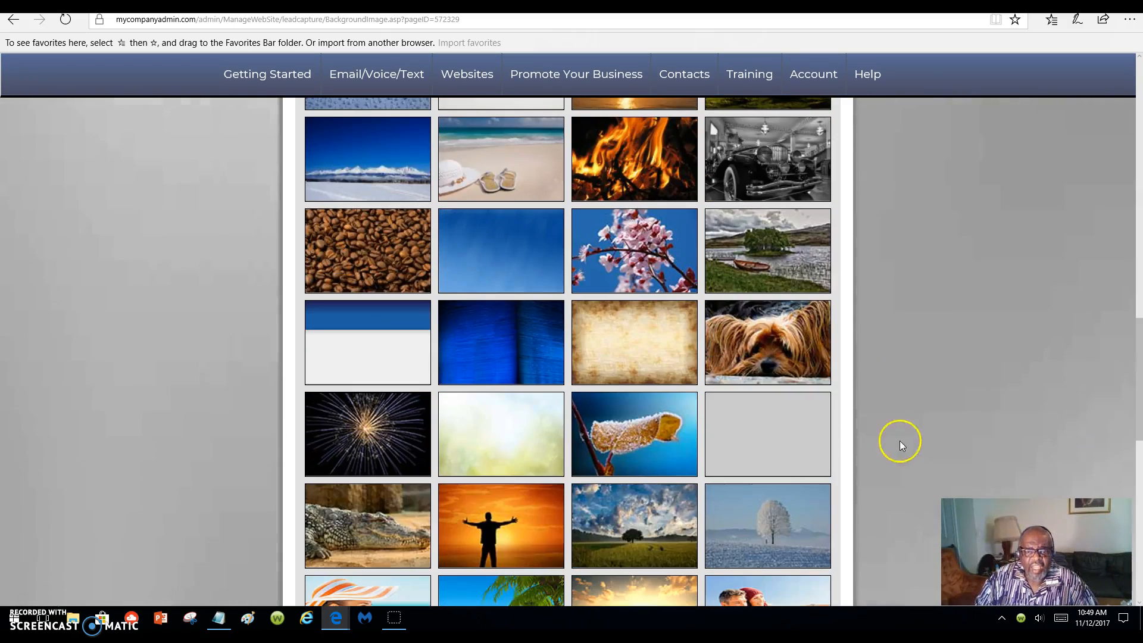
scroll(813, 474, down, 3)
scroll(812, 470, down, 1)
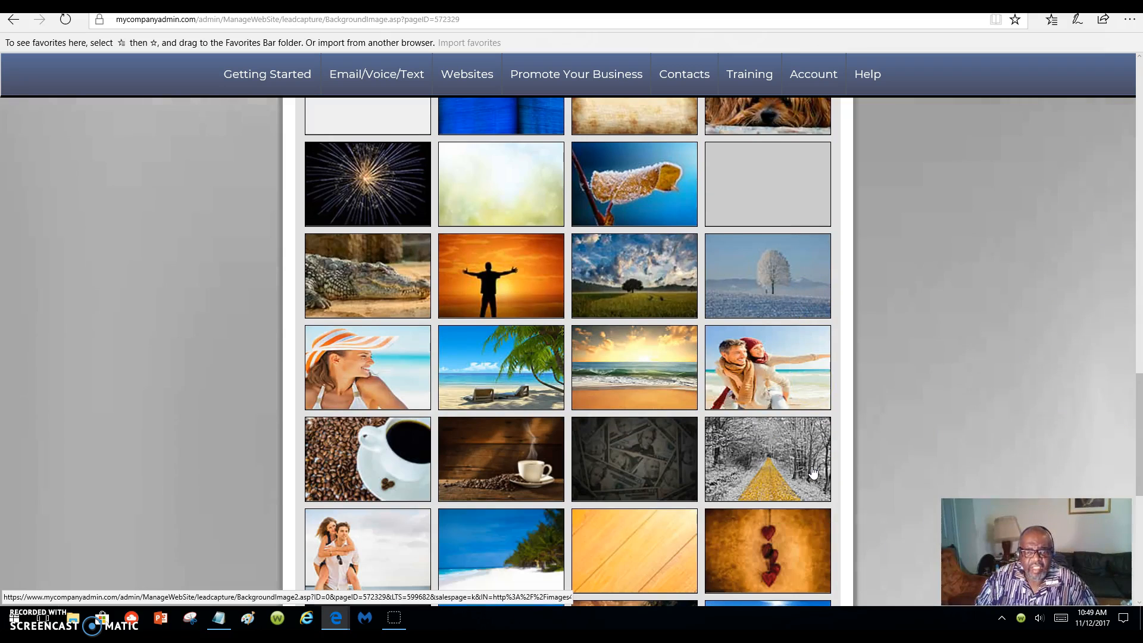
click(756, 379)
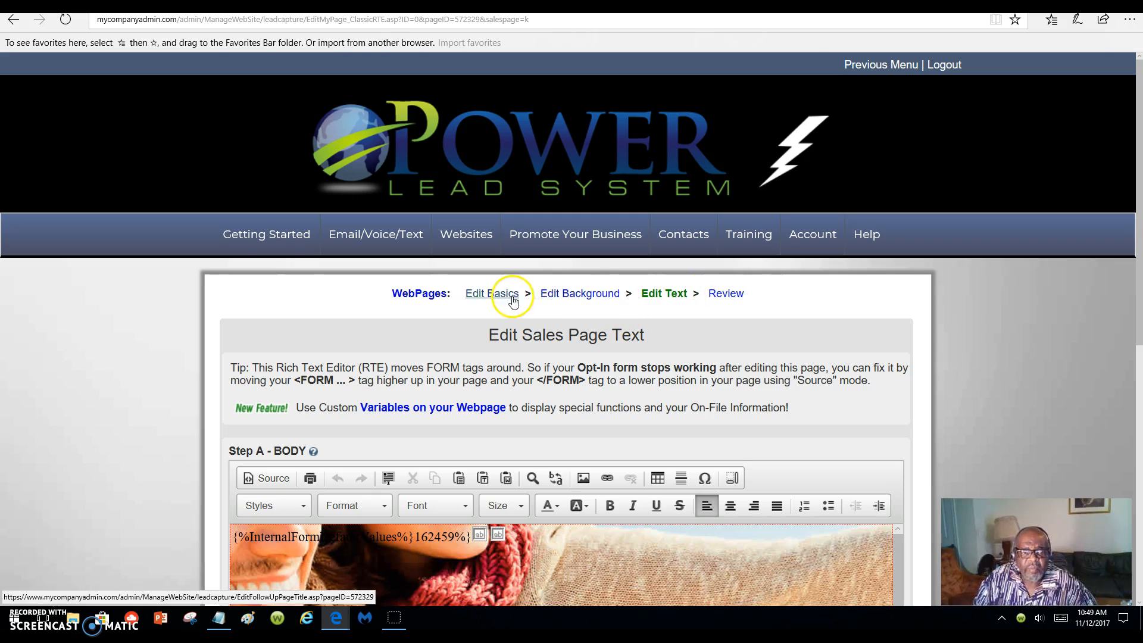
Save the page text as it is, view the published webpage's background and headline, and close that view
scroll(536, 306, down, 10)
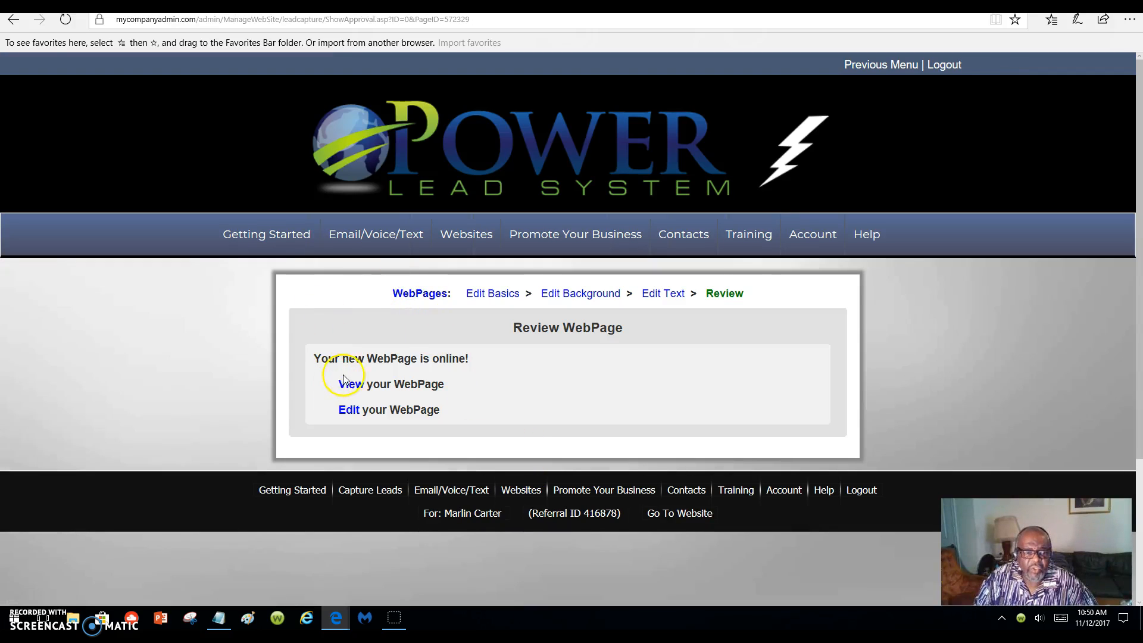
click(350, 386)
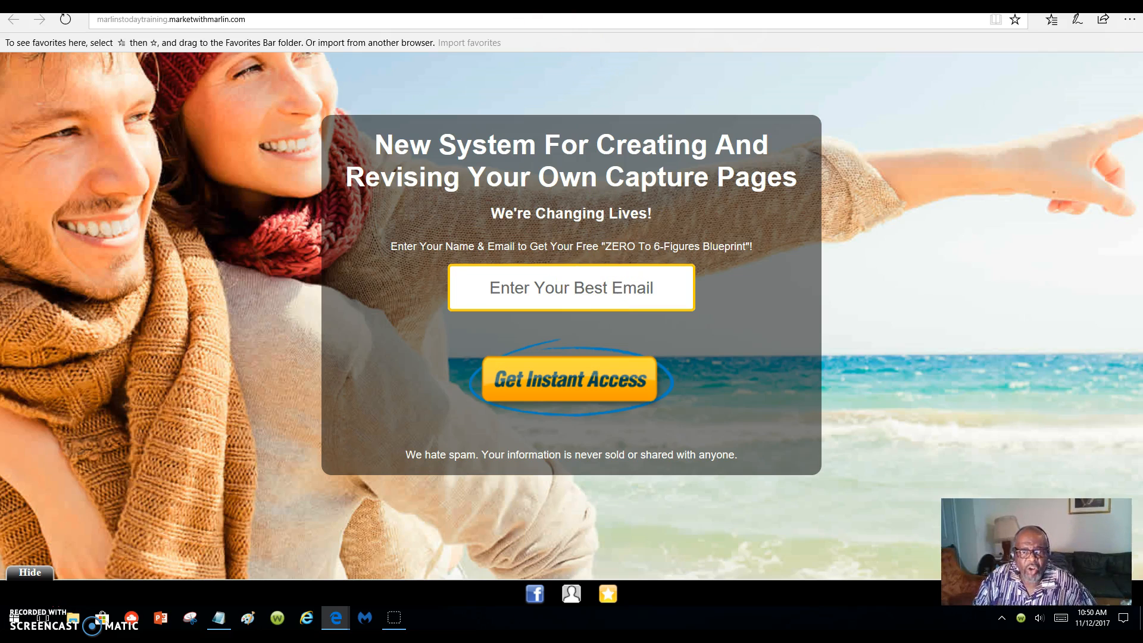
key(ctrl+w)
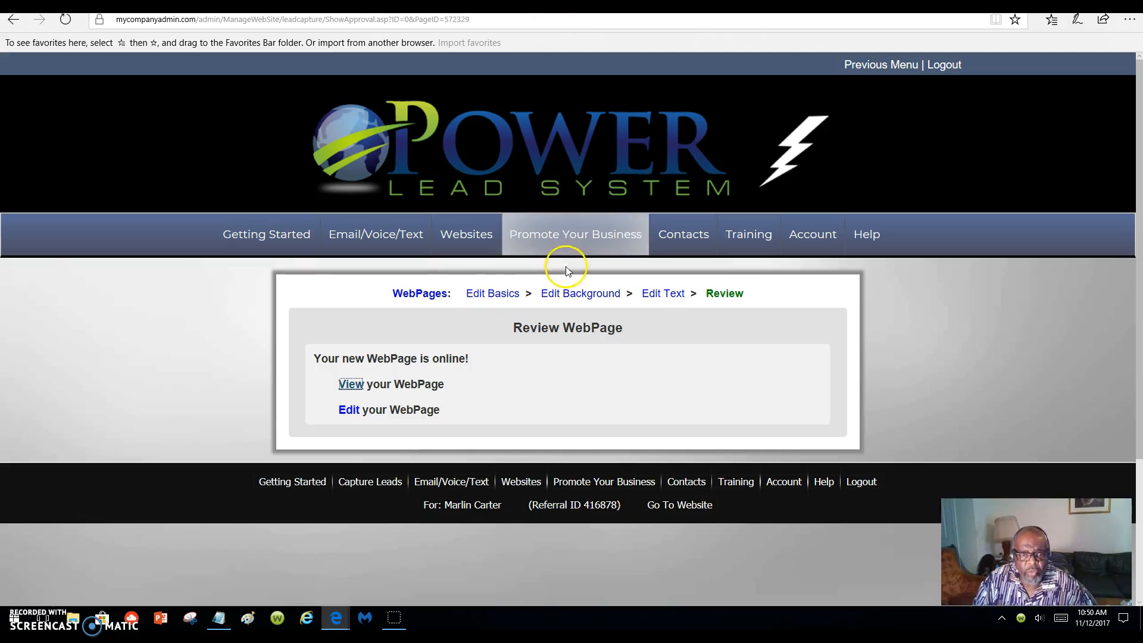
In the webpage's basic settings, choose 2017 Lead Lightning Referral A (email only) as the PLS autoresponder for opt-ins
click(496, 298)
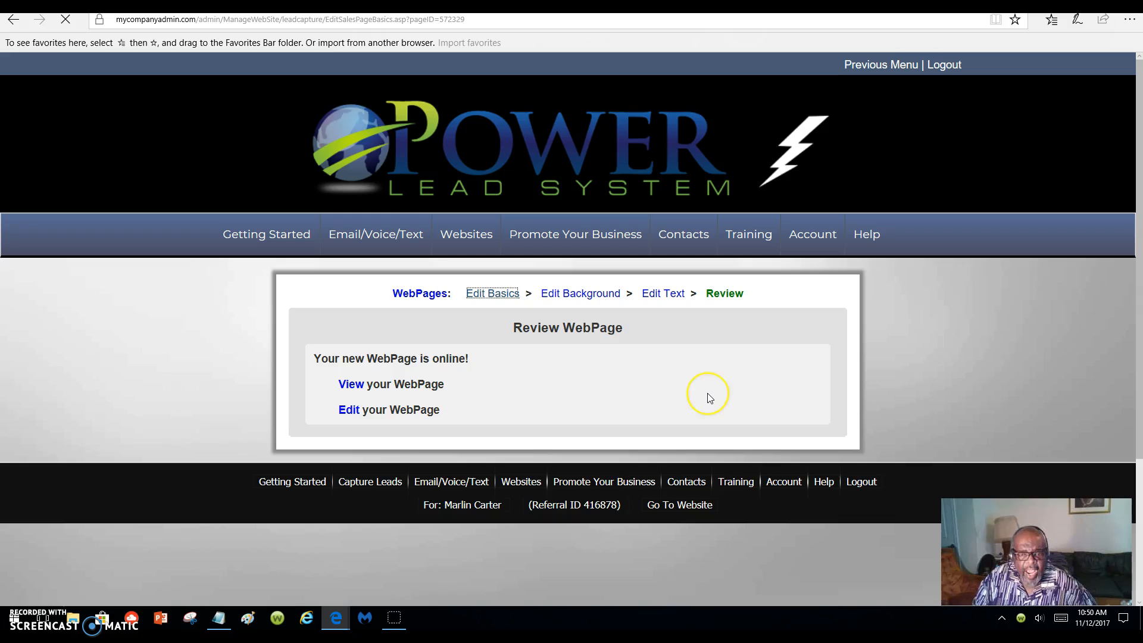
scroll(967, 366, down, 6)
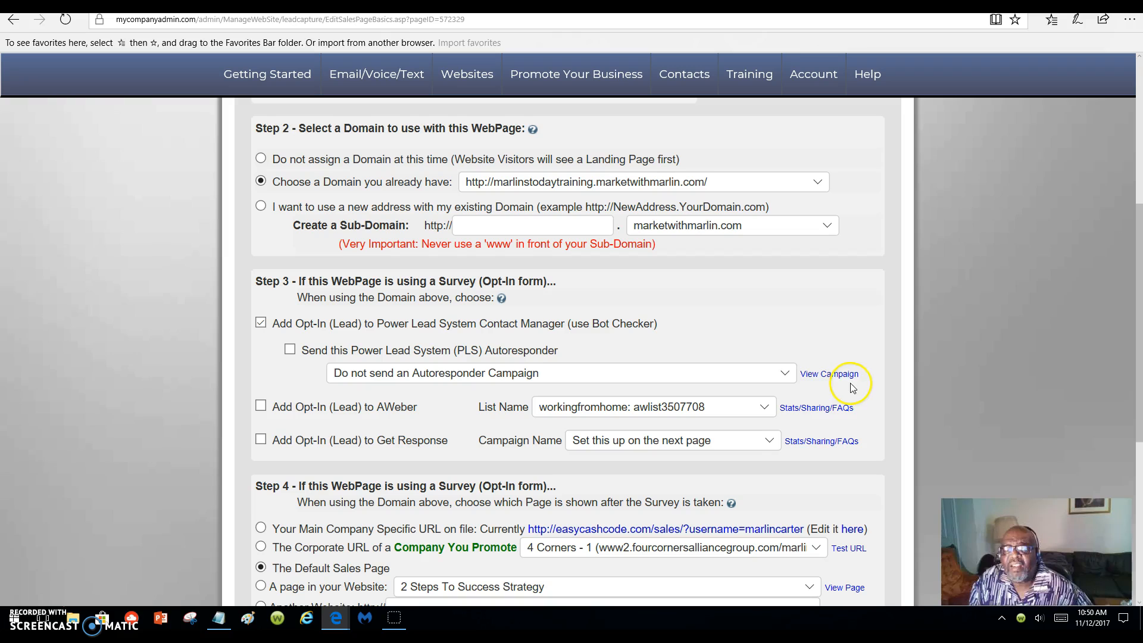
click(783, 374)
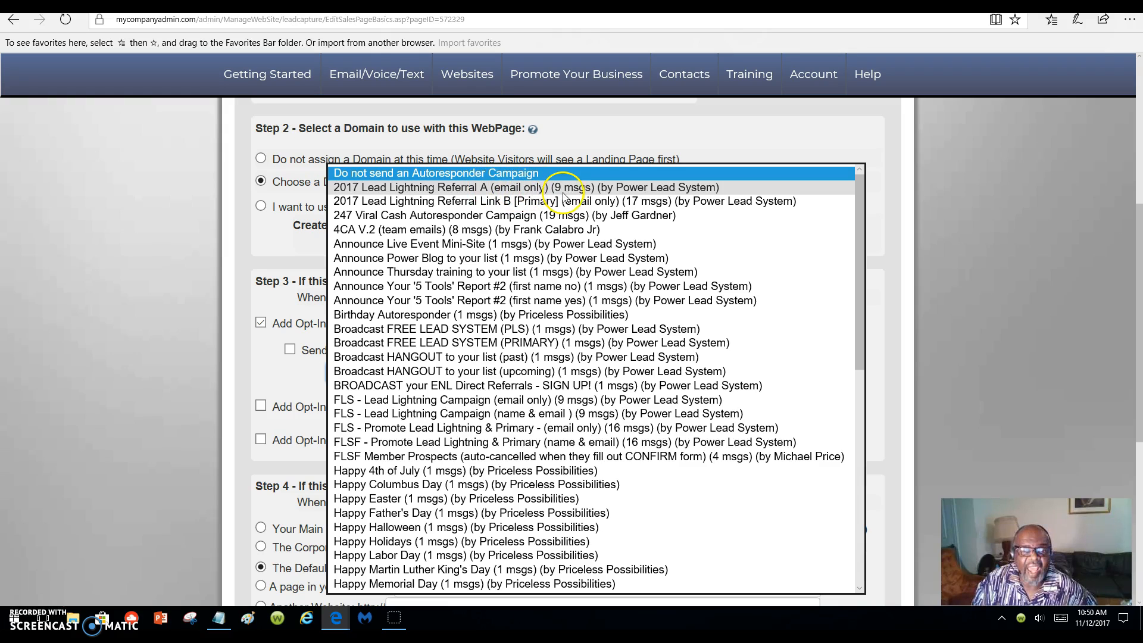
click(598, 189)
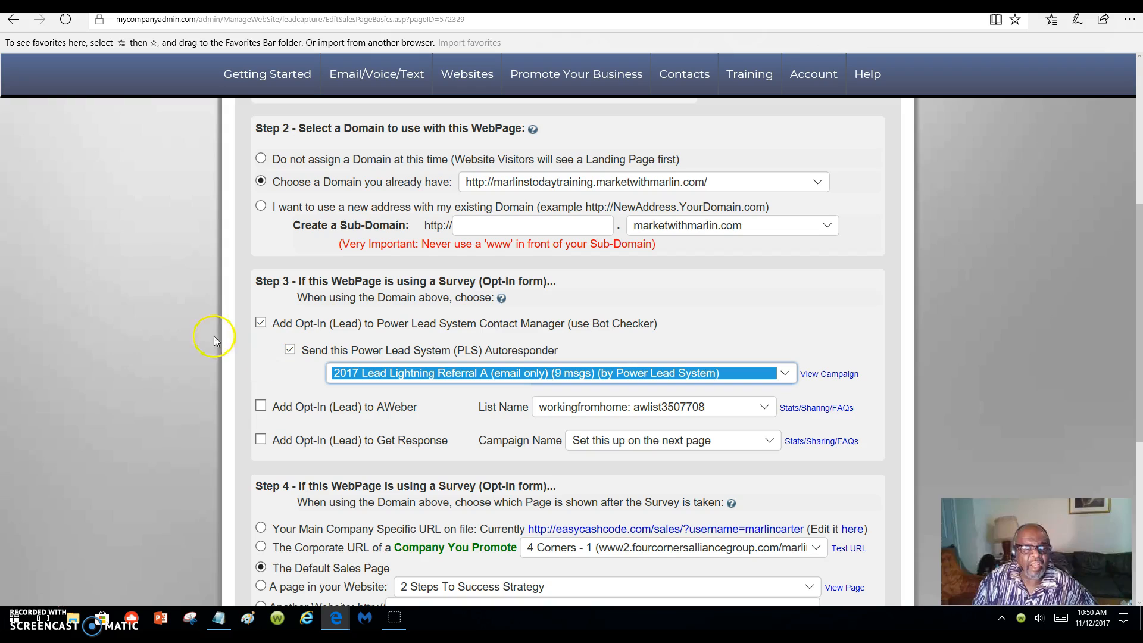
Toggle adding opt-ins to the Contact Manager so the PLS autoresponder option is cleared, and save the webpage changes
click(261, 323)
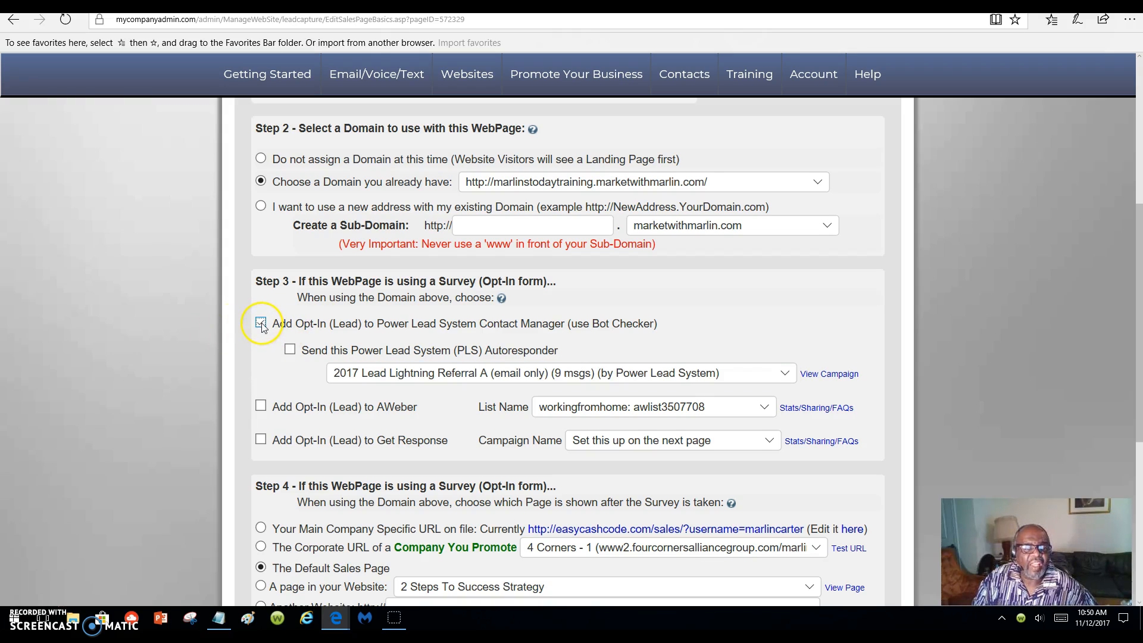
scroll(539, 361, down, 5)
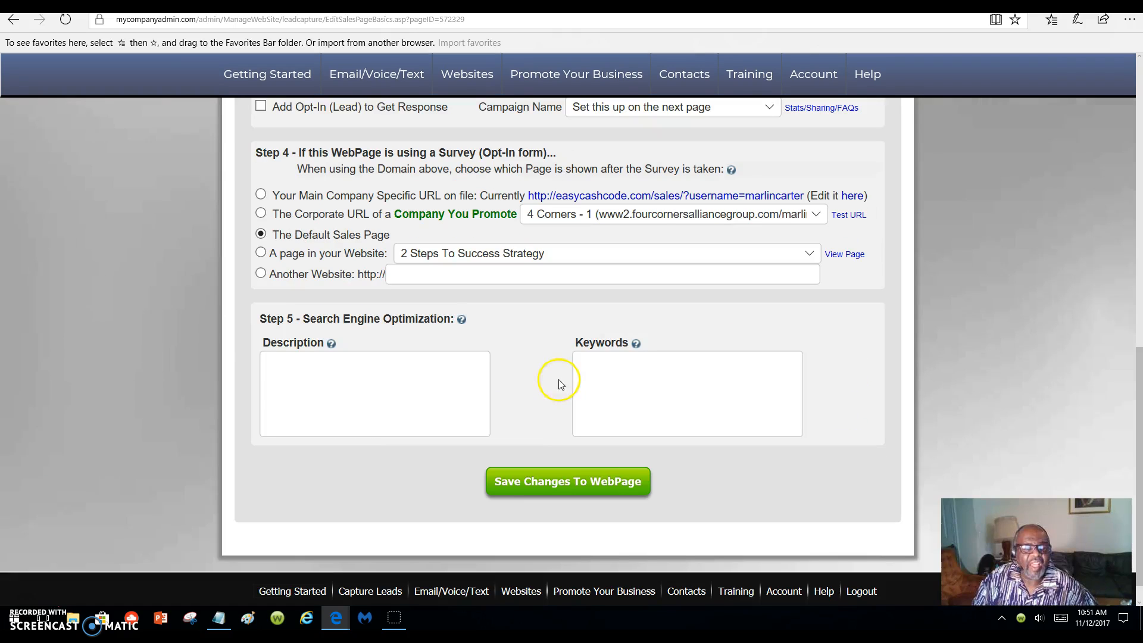
click(513, 484)
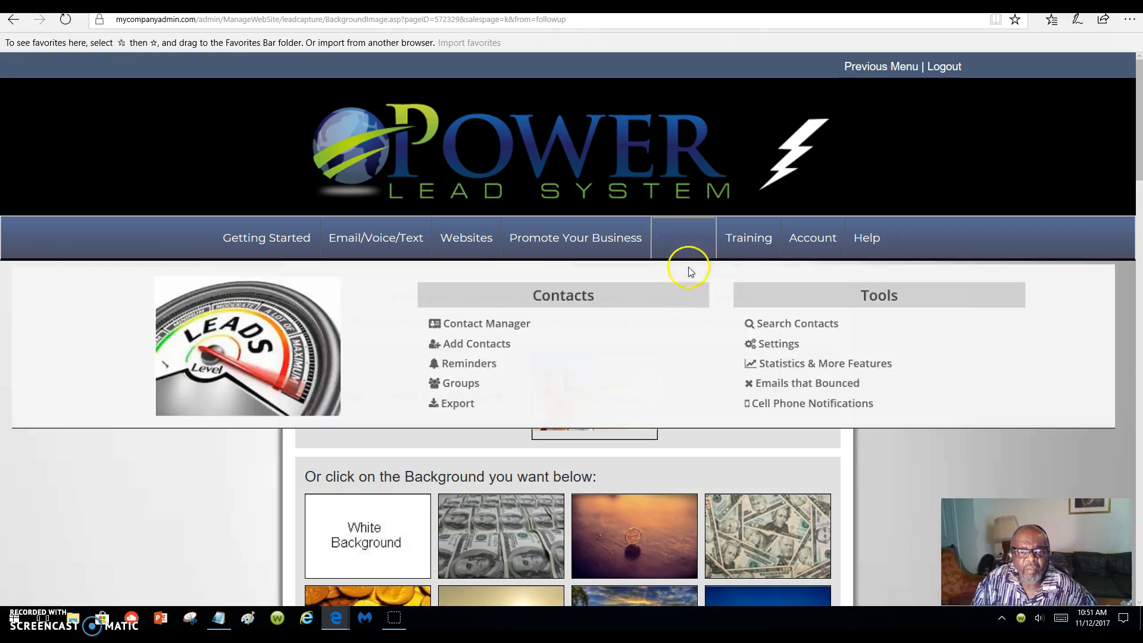
Open the email campaign sending page, look through the campaigns, and select 2017 Lead Lightning Referral A (email only)
mouse_move(463, 238)
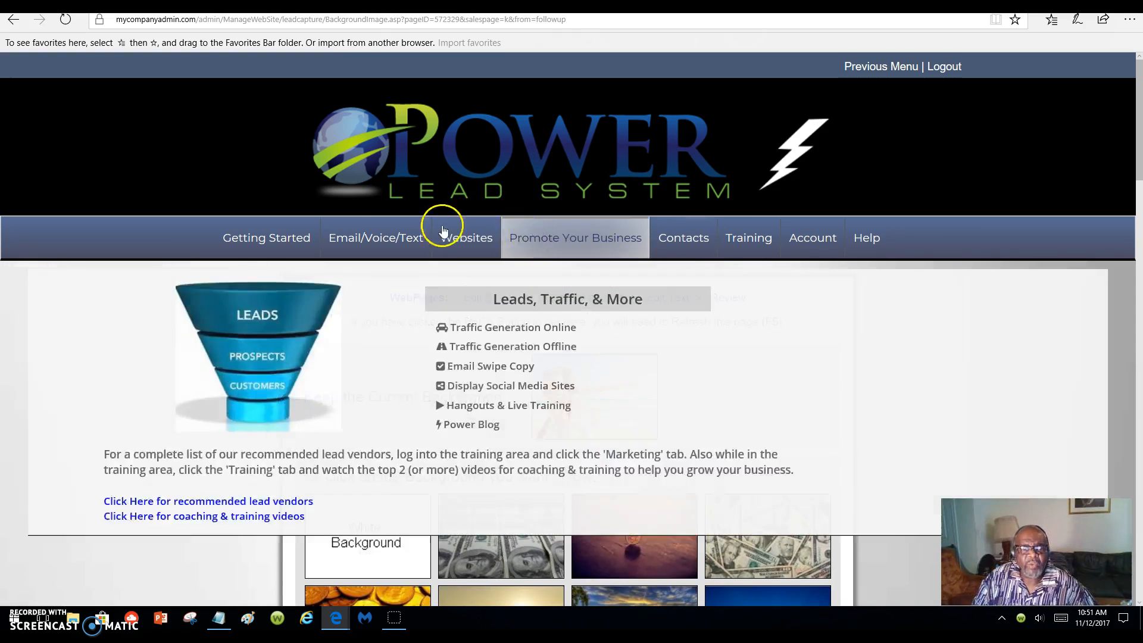
mouse_move(341, 237)
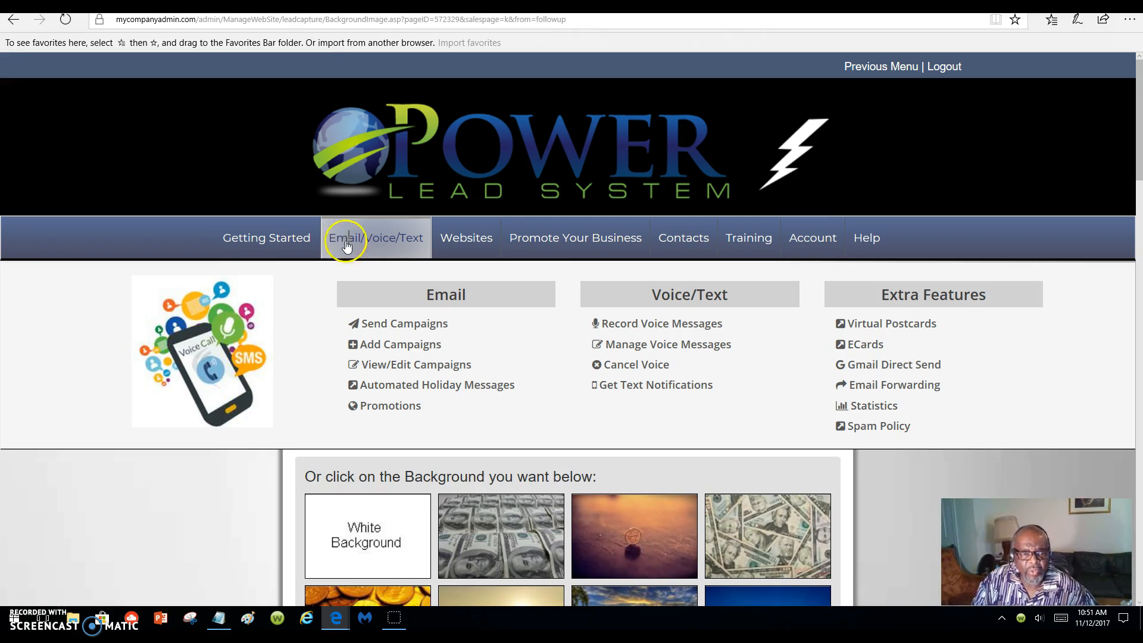
click(390, 327)
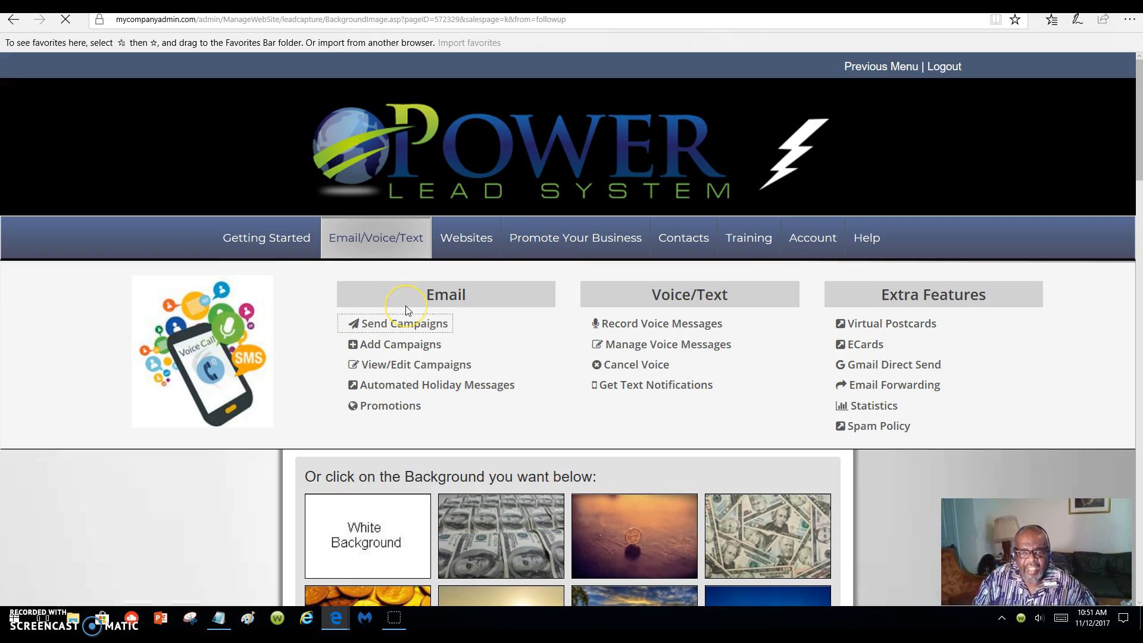
click(689, 385)
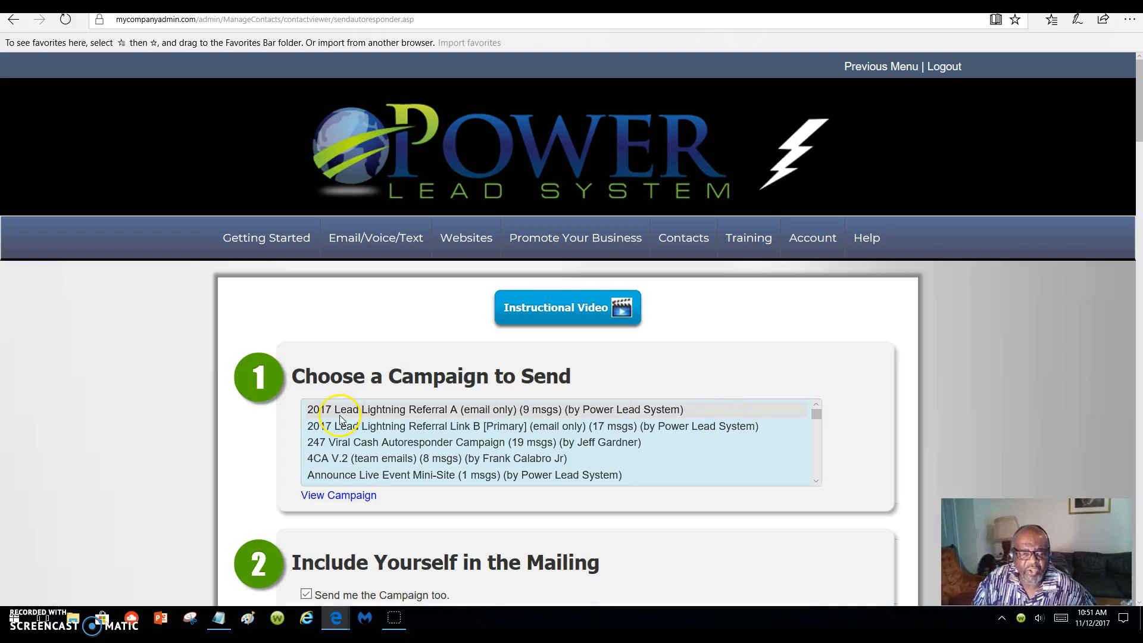
scroll(538, 453, down, 2)
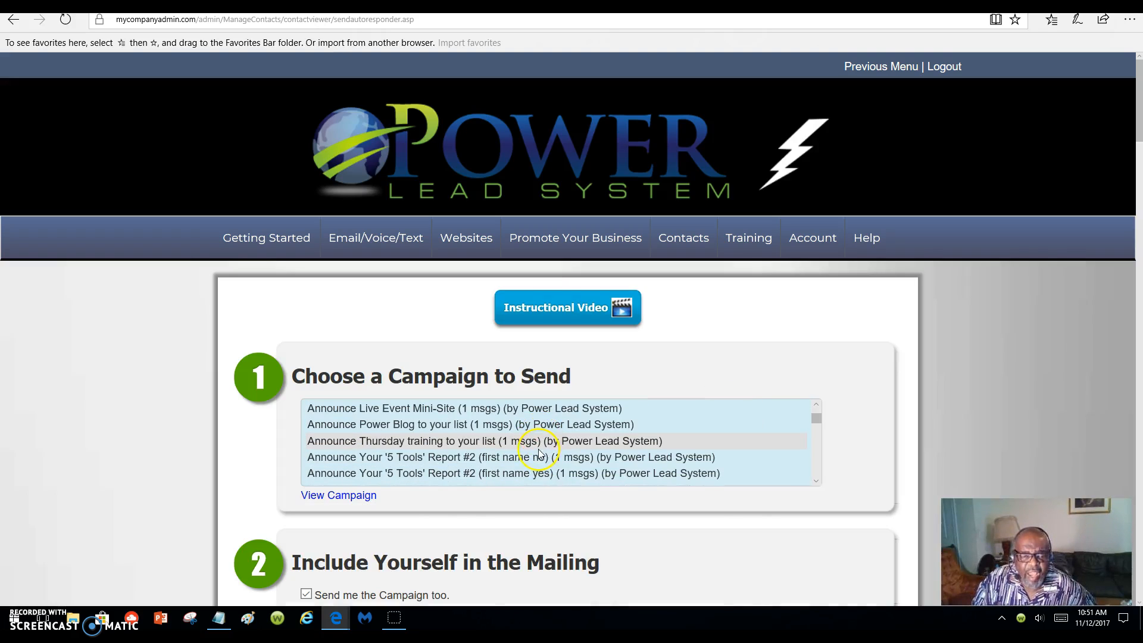
scroll(539, 445, down, 2)
scroll(541, 440, up, 4)
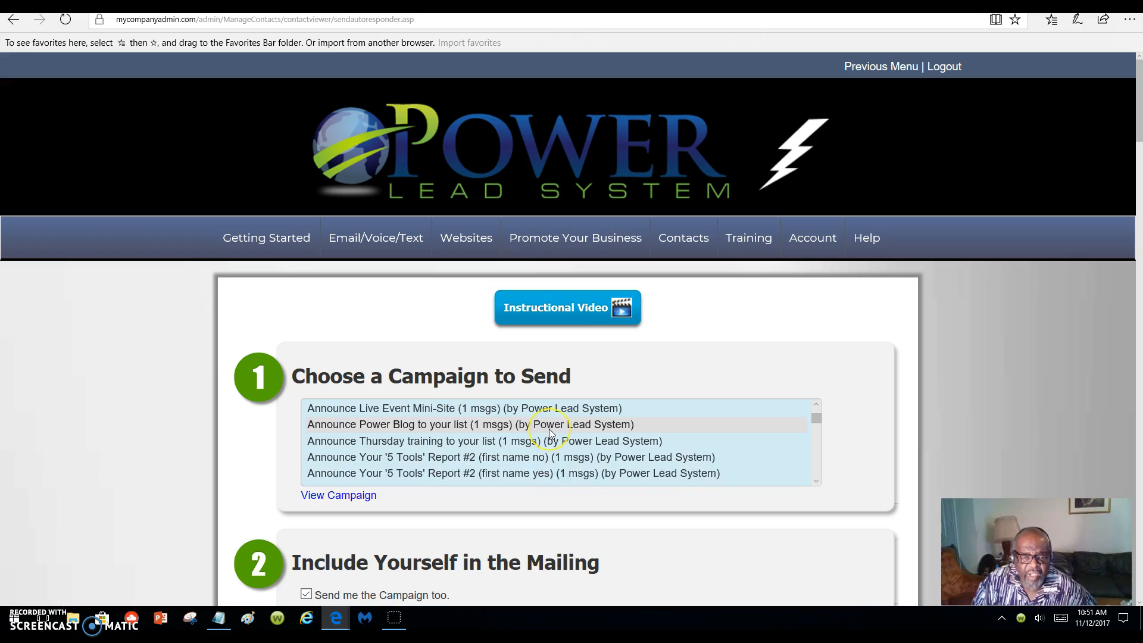
click(551, 433)
click(534, 411)
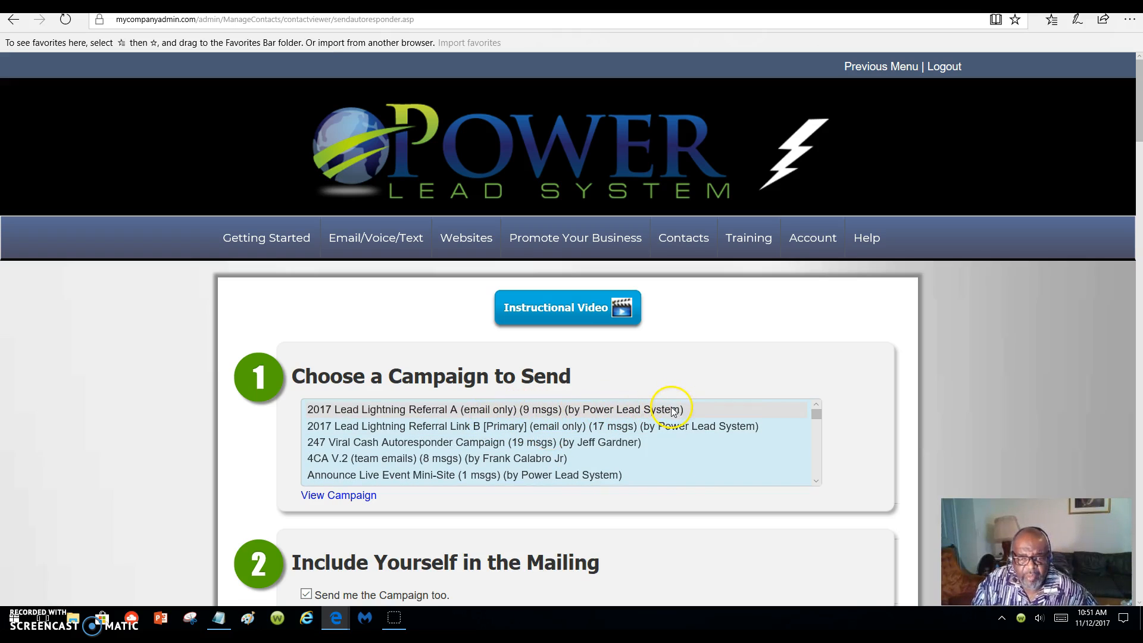
click(590, 411)
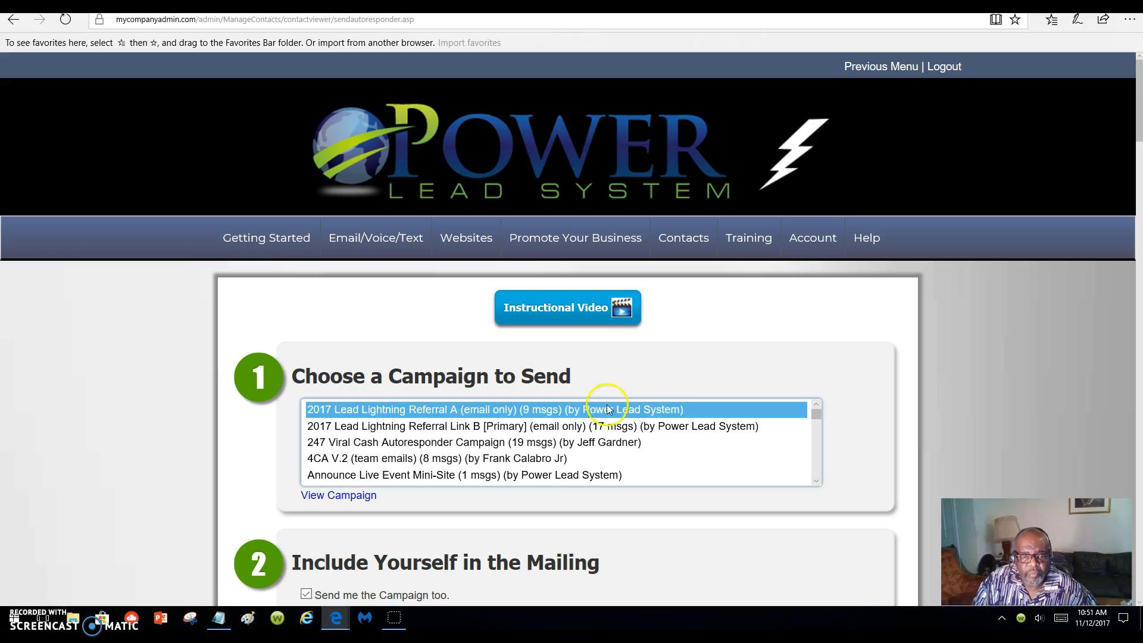
Look through the contact groups the campaign can be sent to and return to the campaign choice
scroll(655, 429, down, 3)
scroll(745, 494, down, 9)
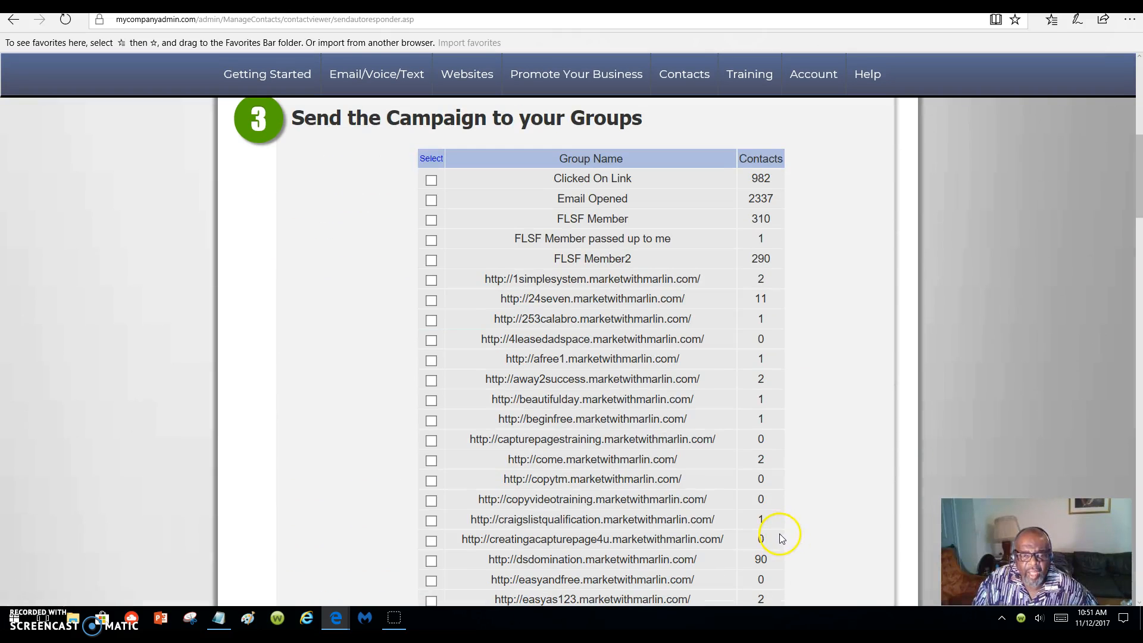
scroll(717, 363, up, 10)
scroll(745, 393, down, 1)
scroll(741, 429, up, 2)
scroll(738, 446, up, 3)
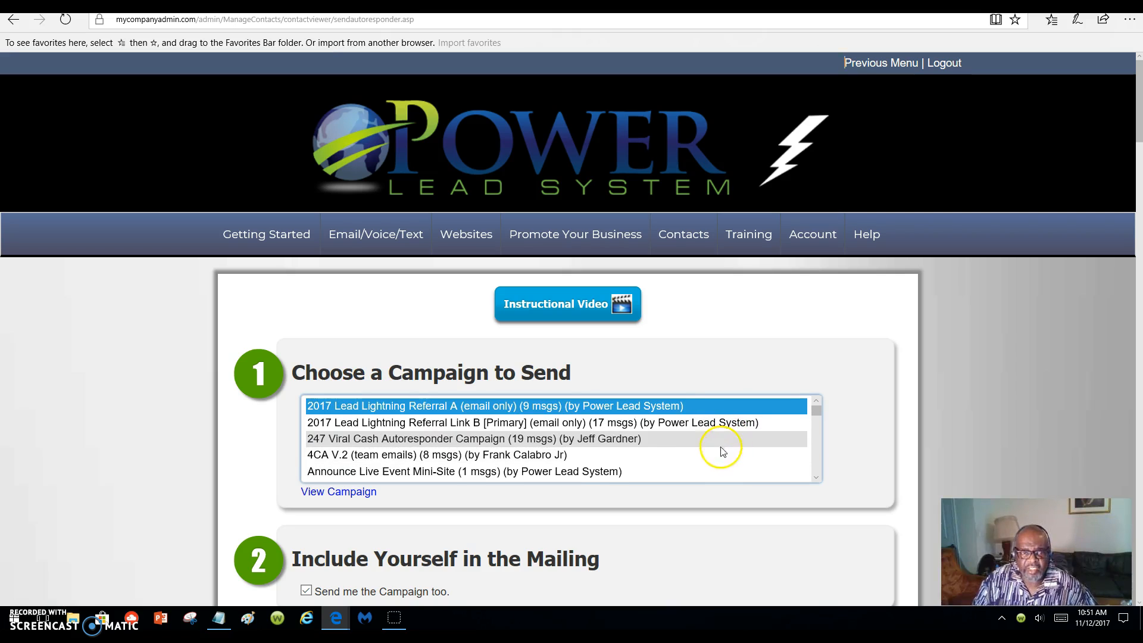
View the page for creating a new email campaign, leave it unnamed, and open the Getting Started overview
mouse_move(355, 236)
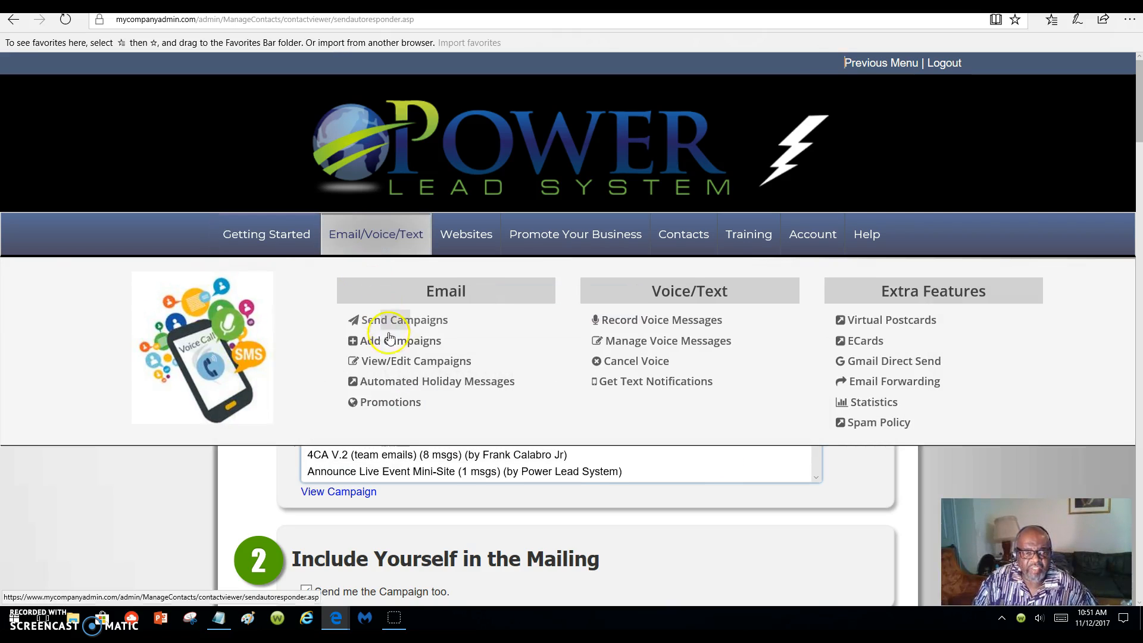
click(396, 345)
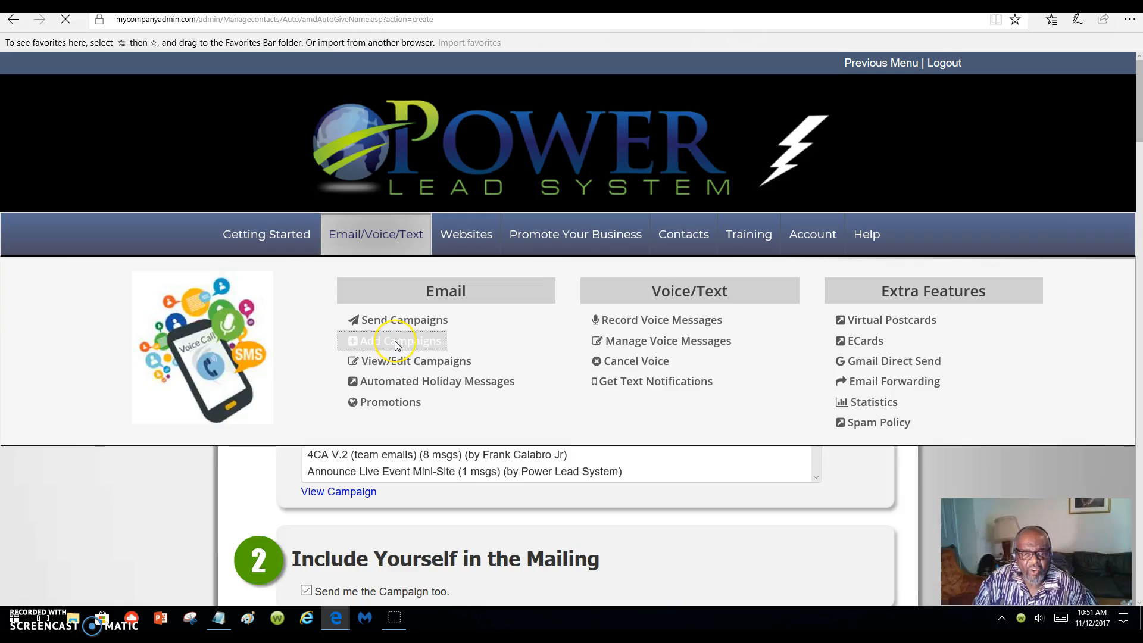
click(510, 343)
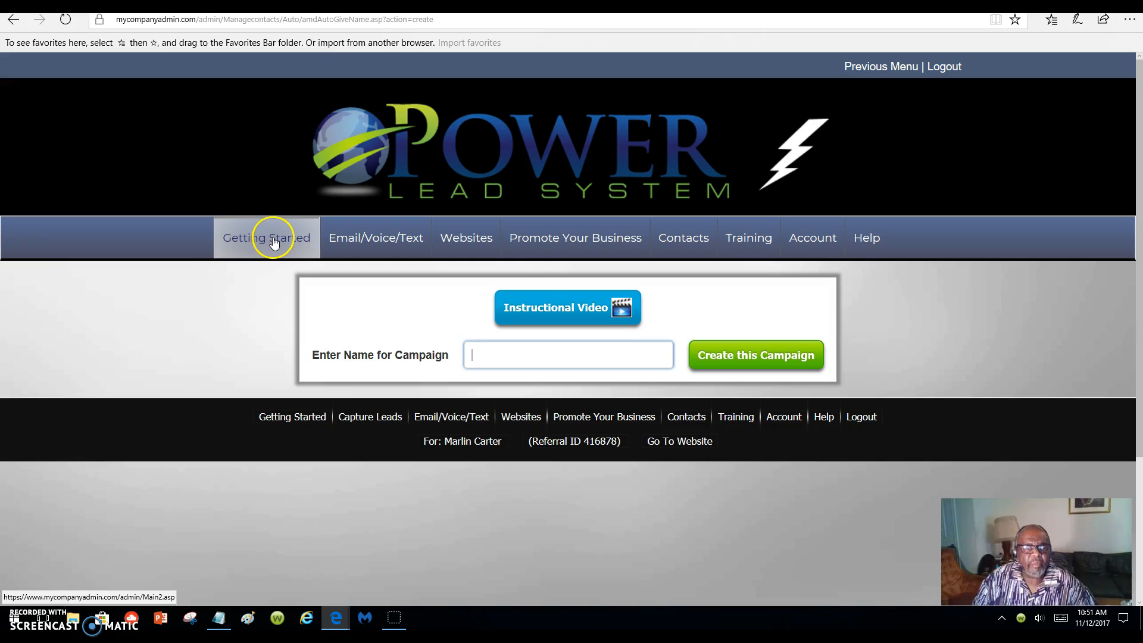
click(280, 236)
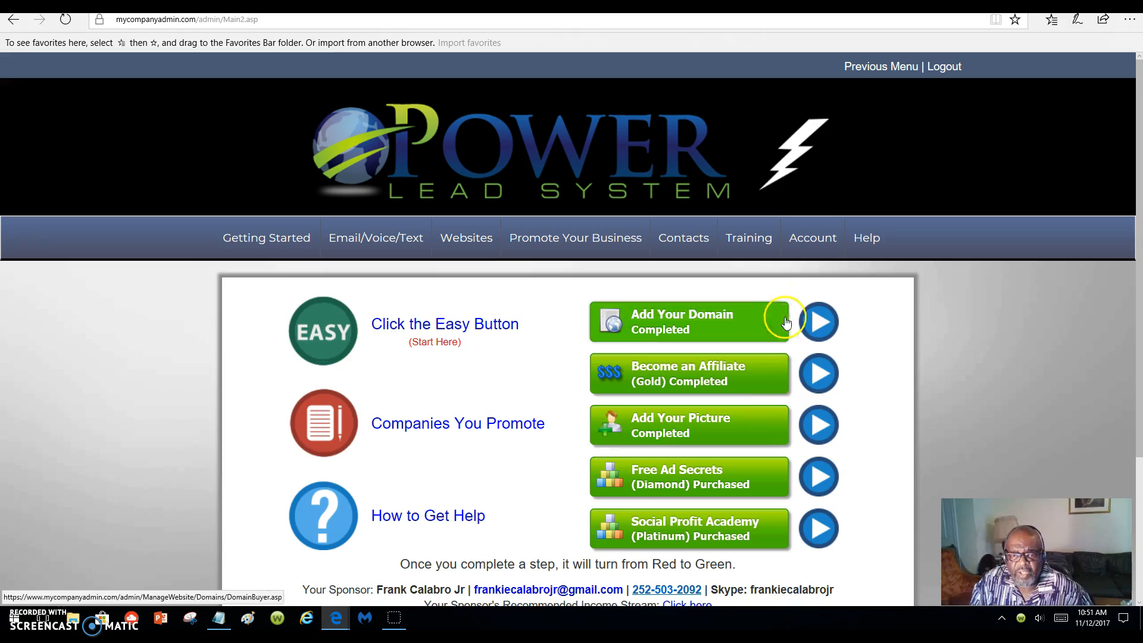
Look over the available training resources, open the Training Area, and go to the training site's login page
mouse_move(755, 238)
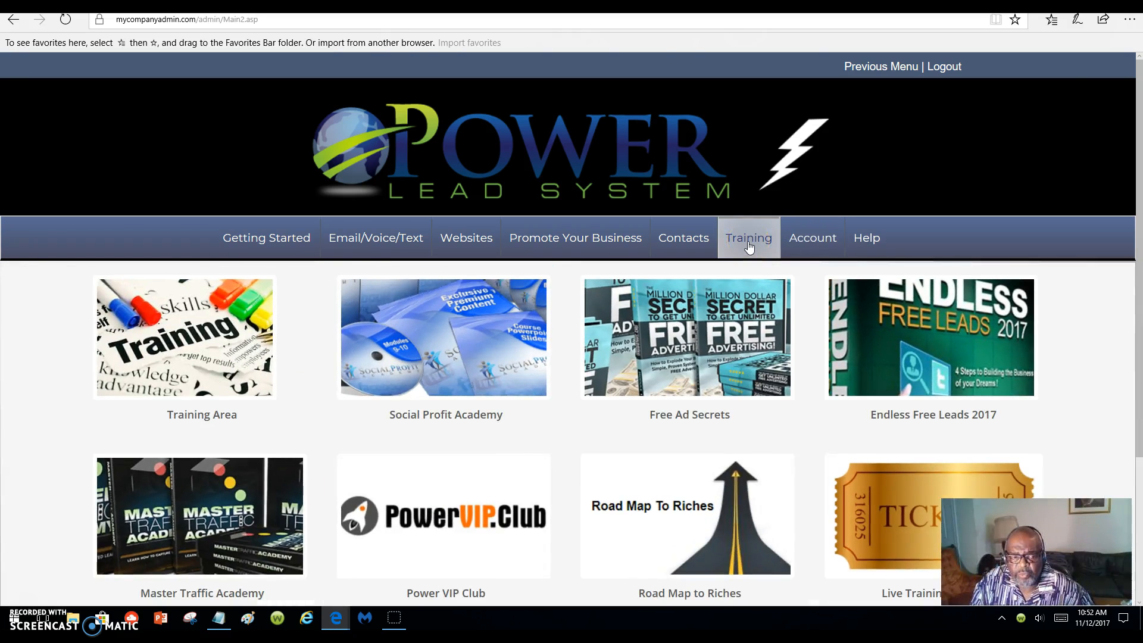
scroll(749, 262, down, 3)
scroll(749, 275, up, 3)
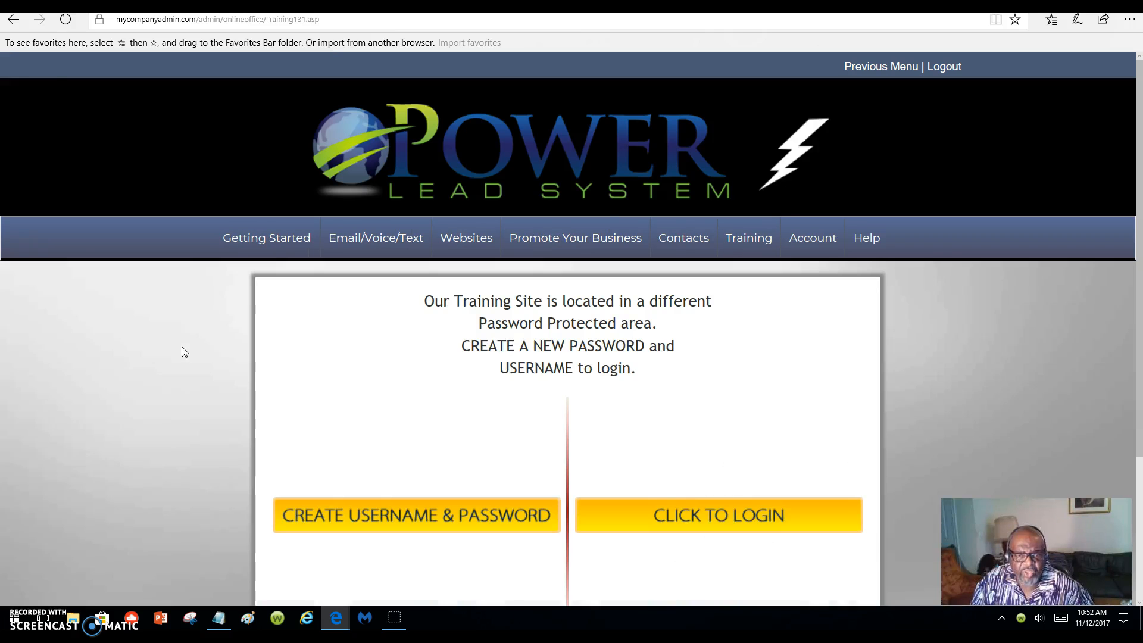
click(726, 524)
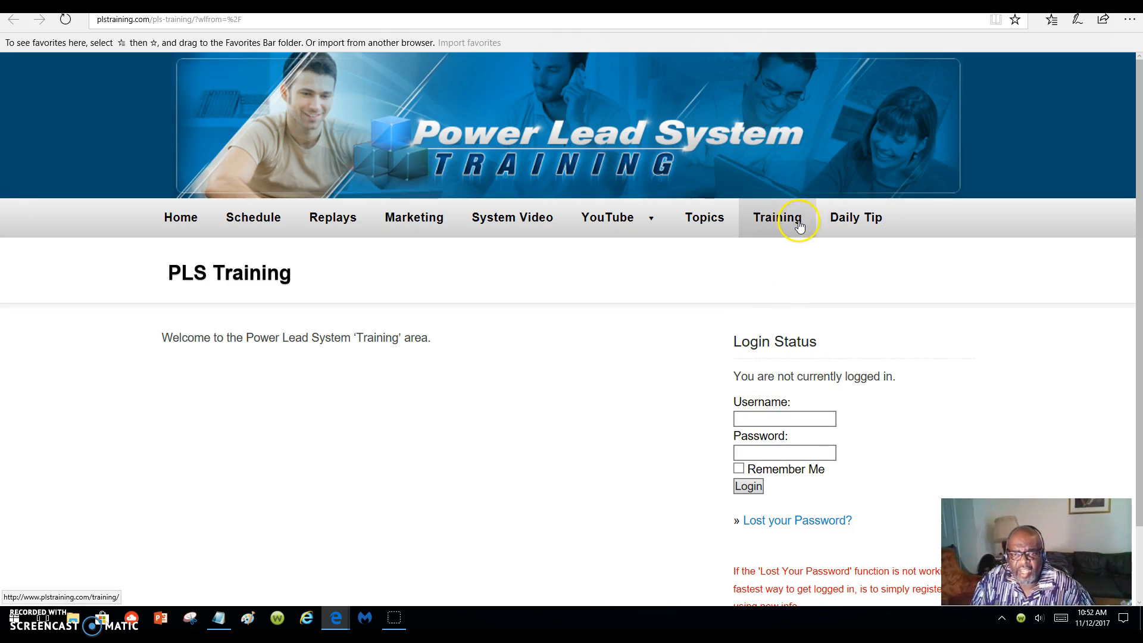
Look through the daily training videos for learning the system and return to the published capture page
click(850, 219)
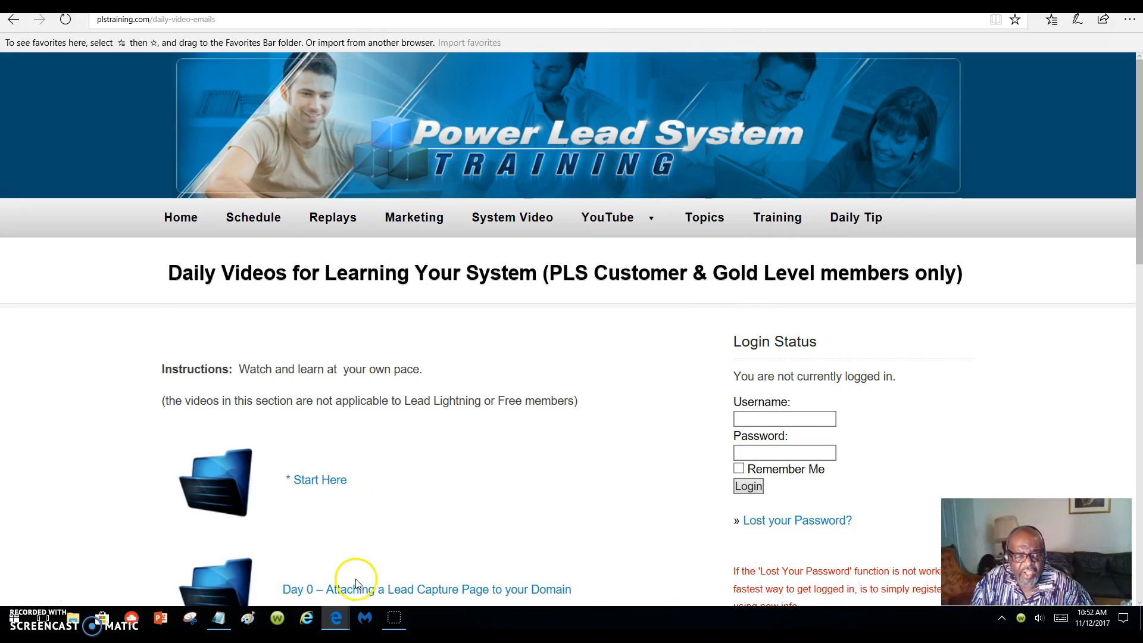
scroll(352, 581, down, 1)
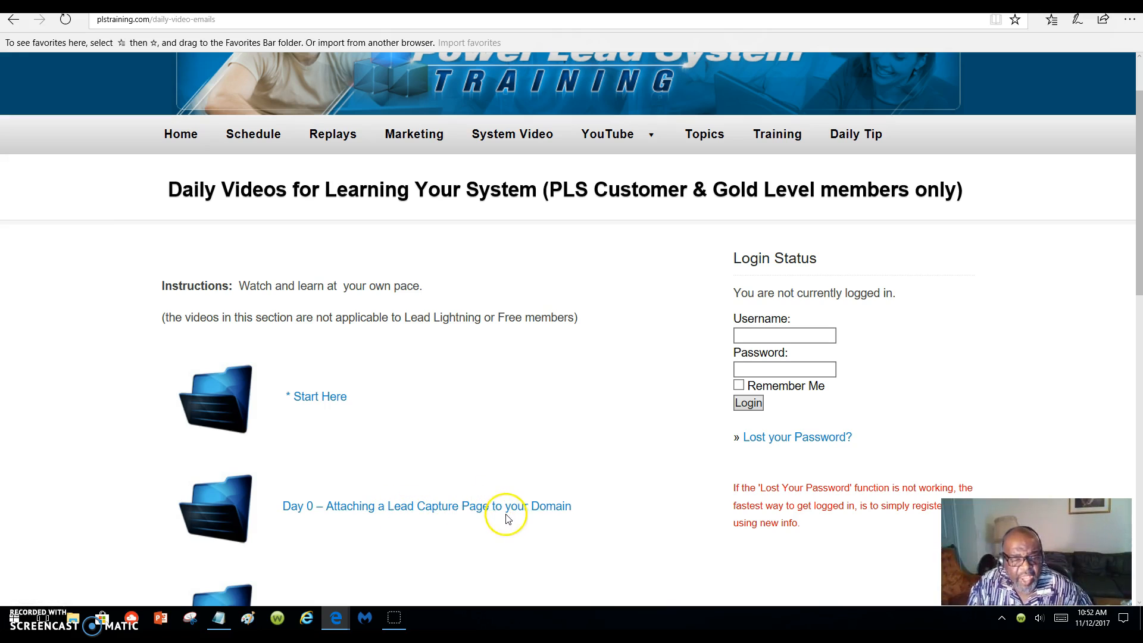
scroll(641, 487, down, 4)
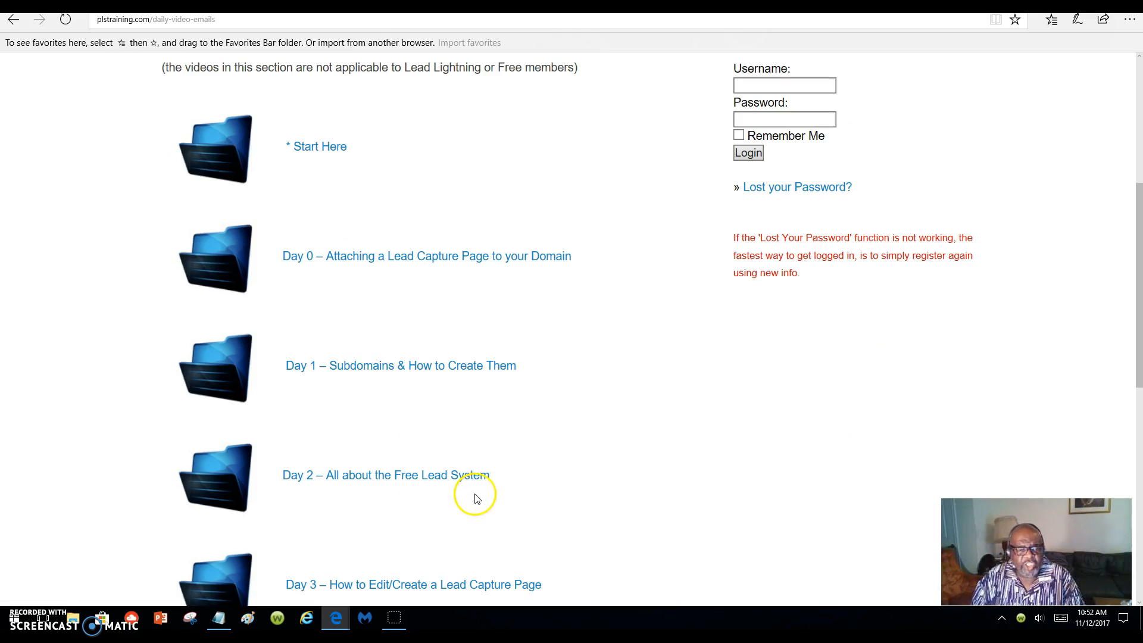
scroll(477, 492, up, 5)
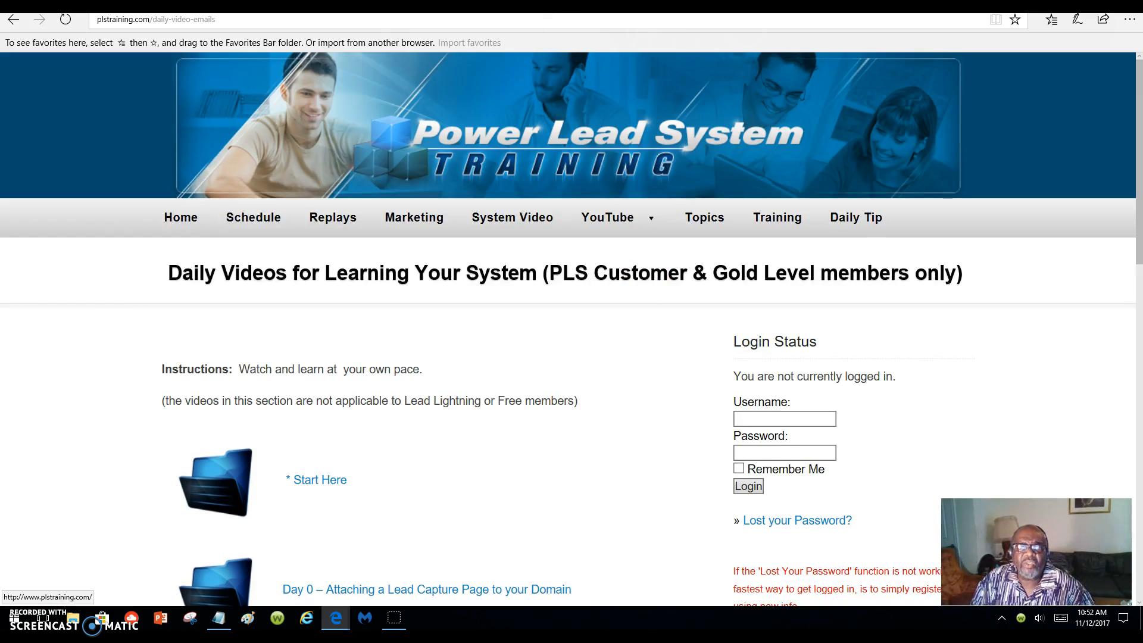
click(417, 6)
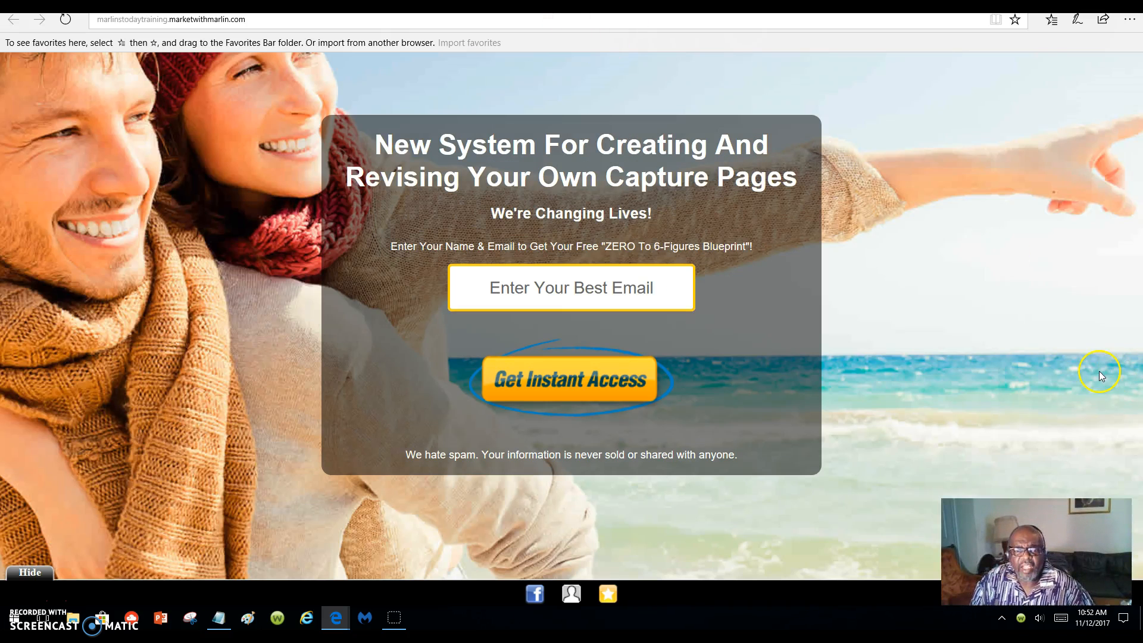